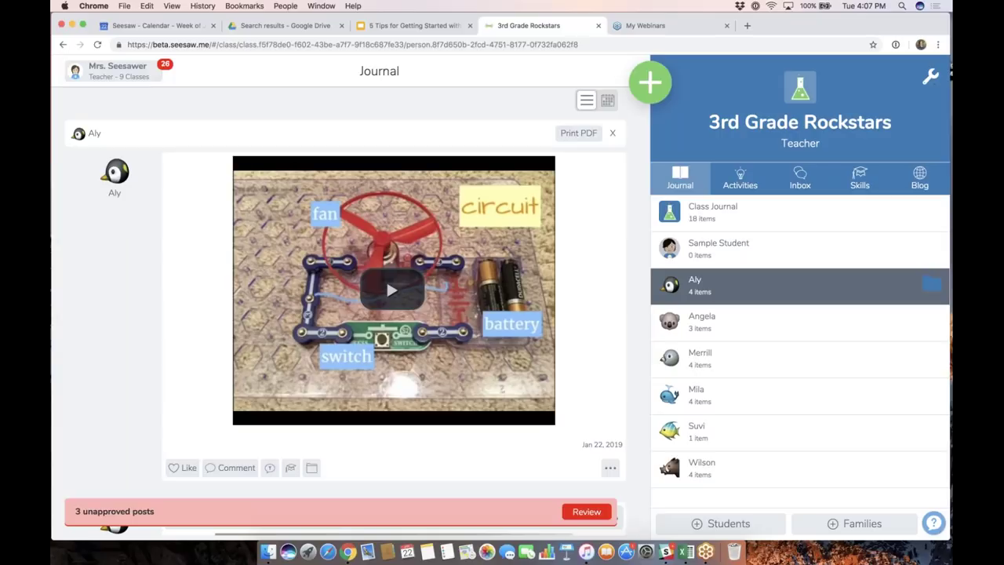
# In class settings, change the Skills Rating Scale to 5 Stars and confirm the conversion
pyautogui.click(930, 76)
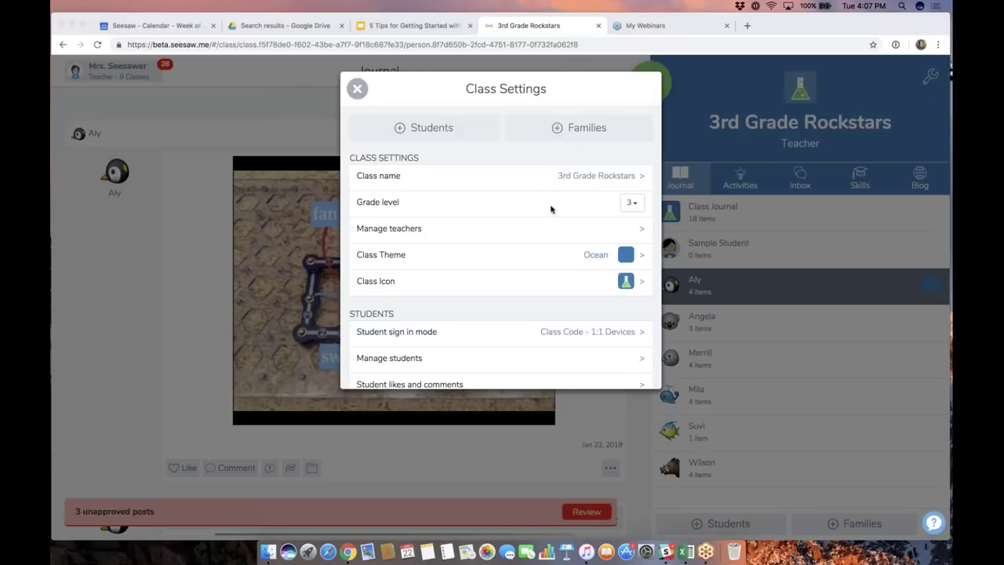
pyautogui.scroll(-10, 551, 210)
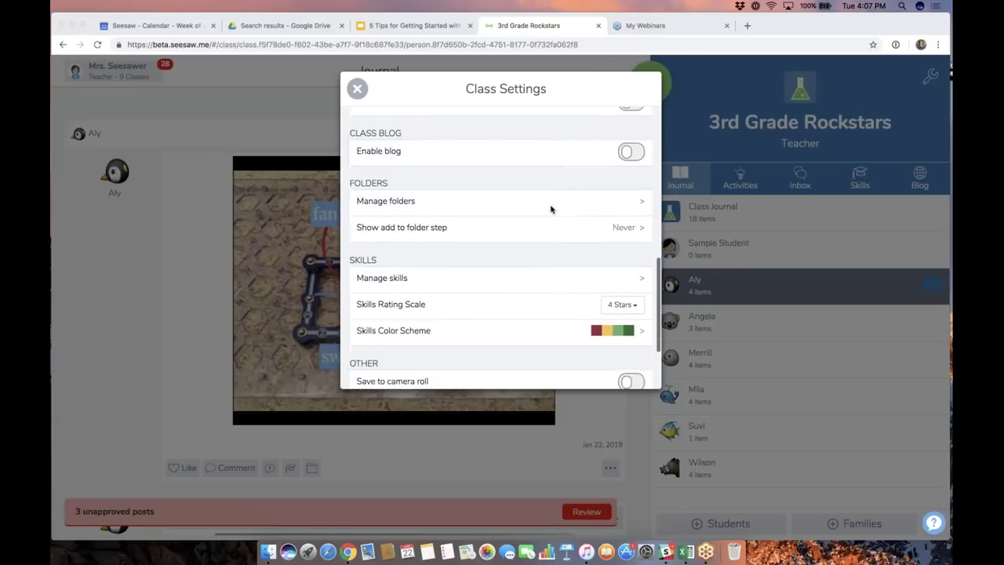
pyautogui.click(381, 190)
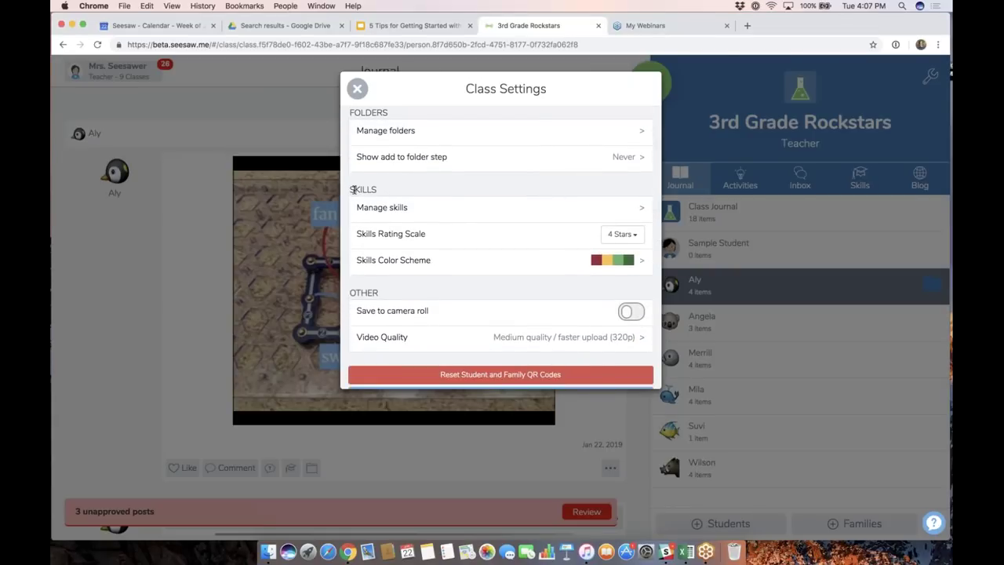
pyautogui.moveTo(350, 189); pyautogui.dragTo(382, 192)
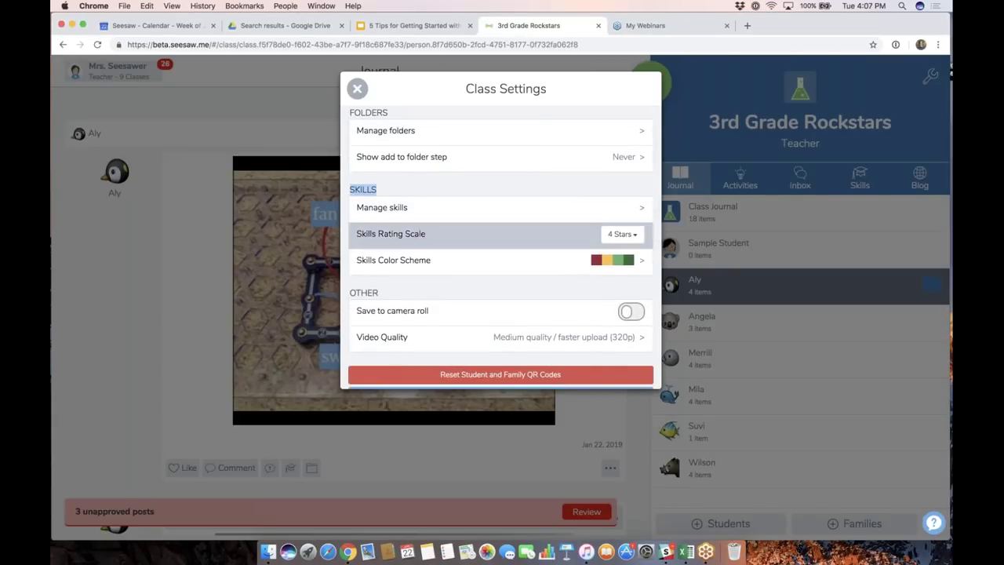
pyautogui.click(638, 239)
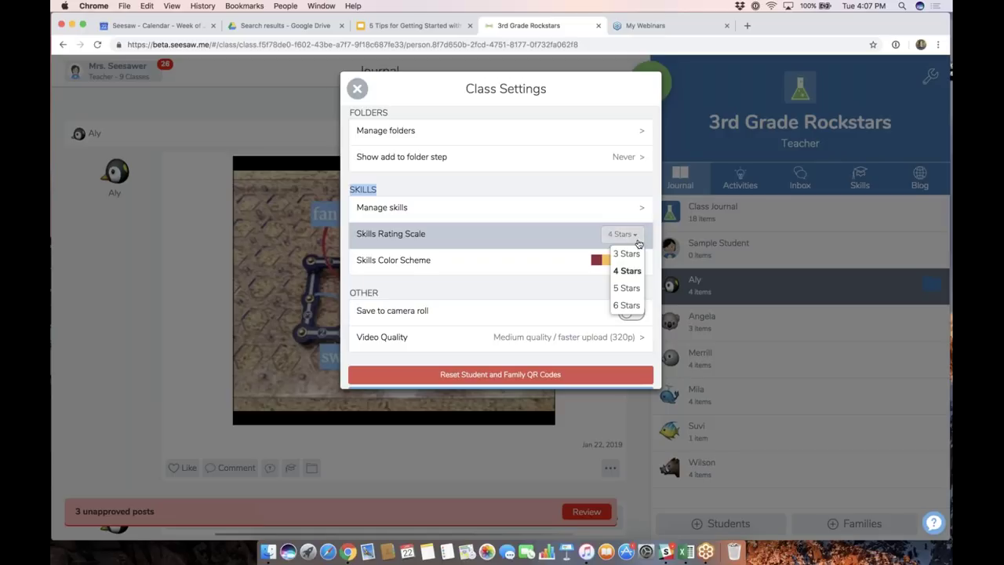
pyautogui.click(628, 289)
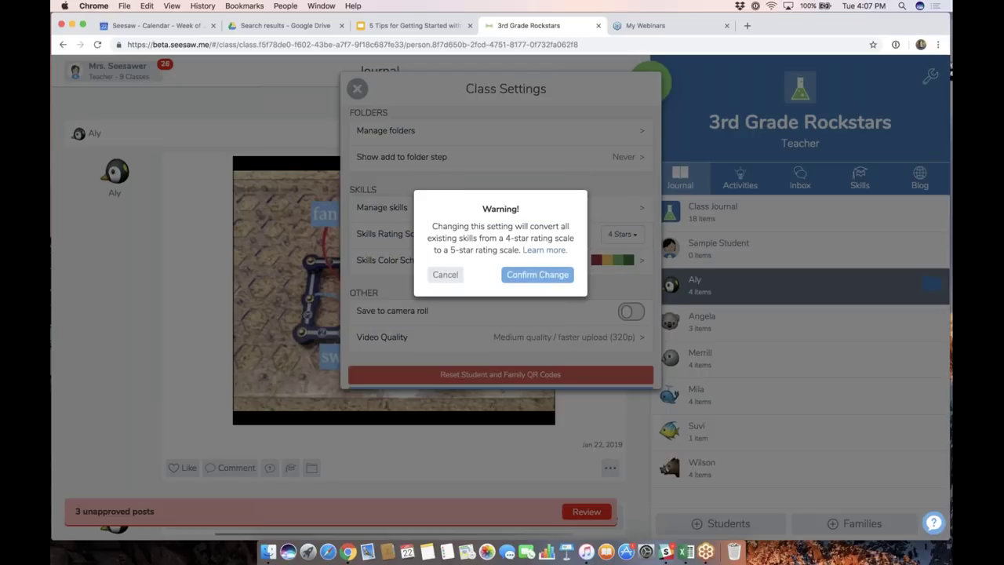
pyautogui.click(540, 275)
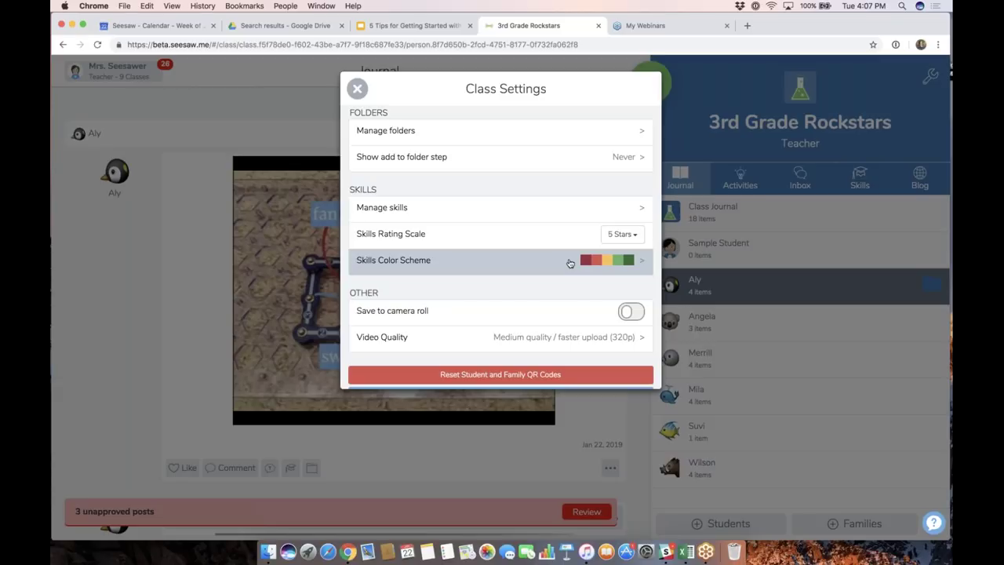
# Preview the Skills Color Scheme options, then close class settings without changing them
pyautogui.click(642, 264)
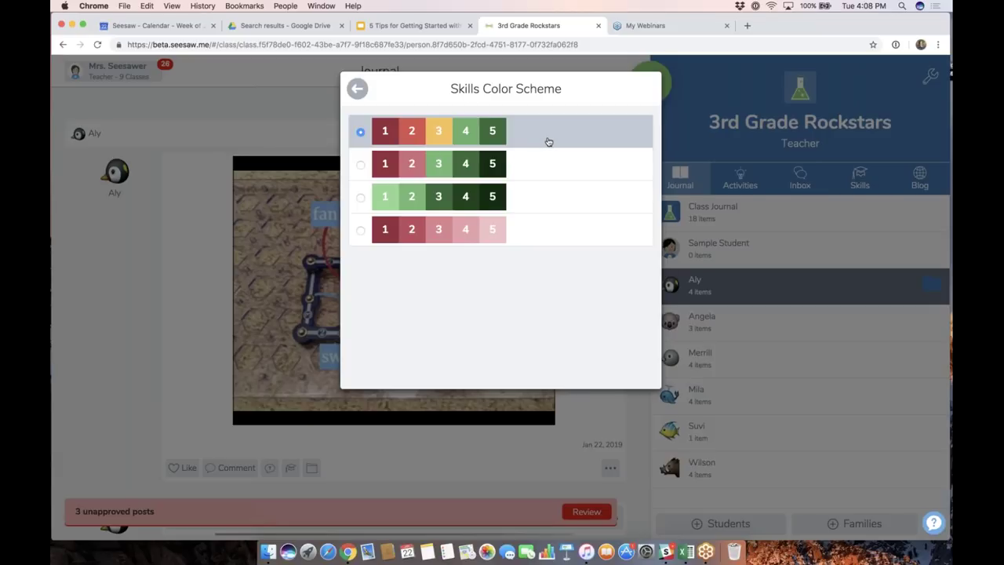
pyautogui.click(357, 90)
pyautogui.click(357, 90)
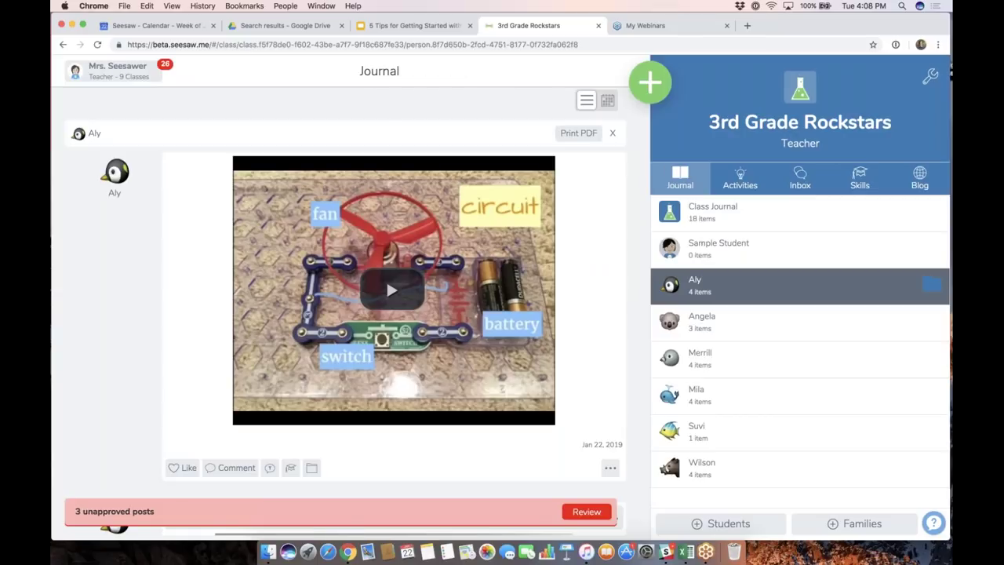
# Advance the getting-started slides to '2. Add a skill', then return to the 3rd Grade Rockstars journal
pyautogui.click(413, 25)
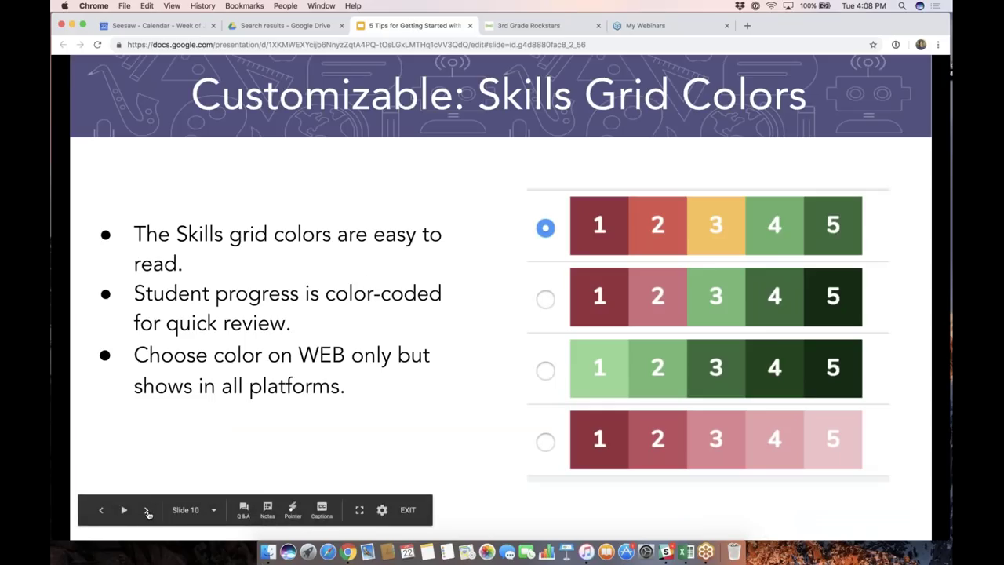
pyautogui.click(147, 510)
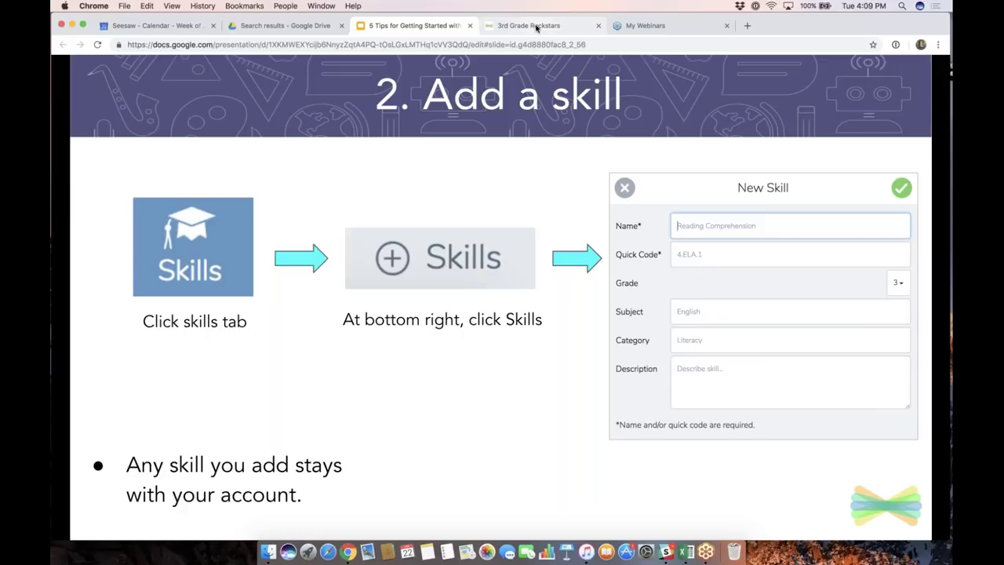
pyautogui.click(536, 26)
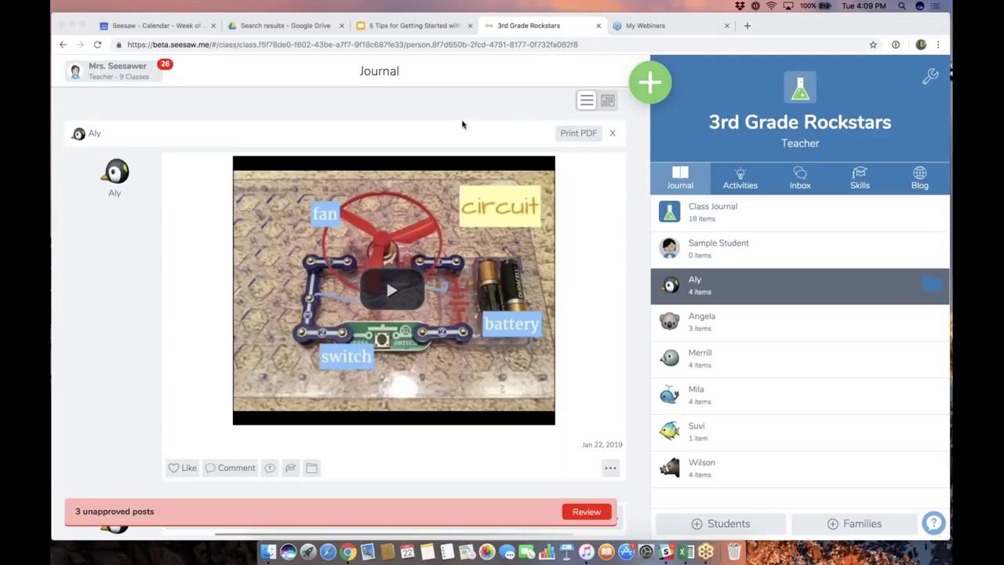
# Show the class Skills grid and start a new skill with + Skills
pyautogui.click(861, 180)
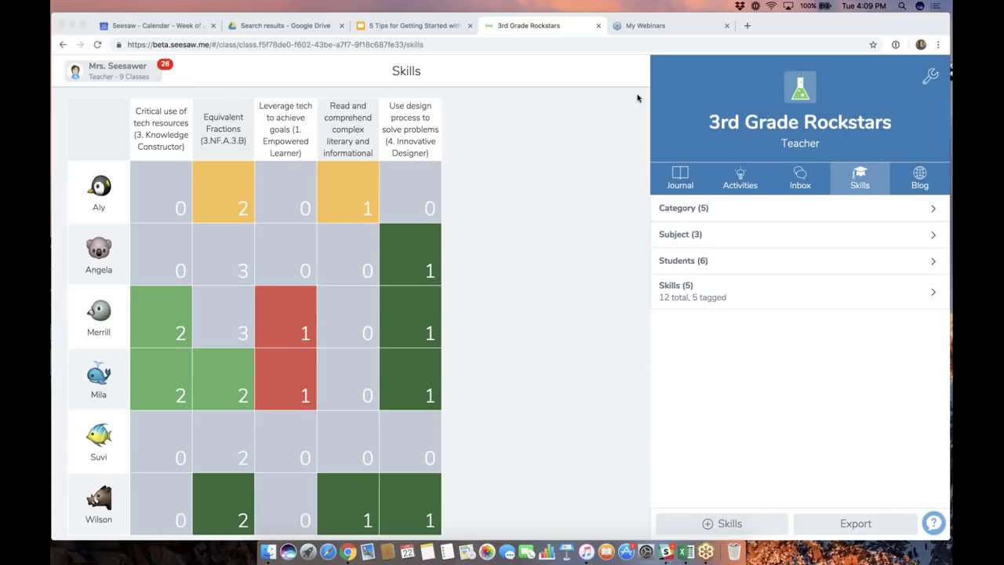
pyautogui.click(721, 522)
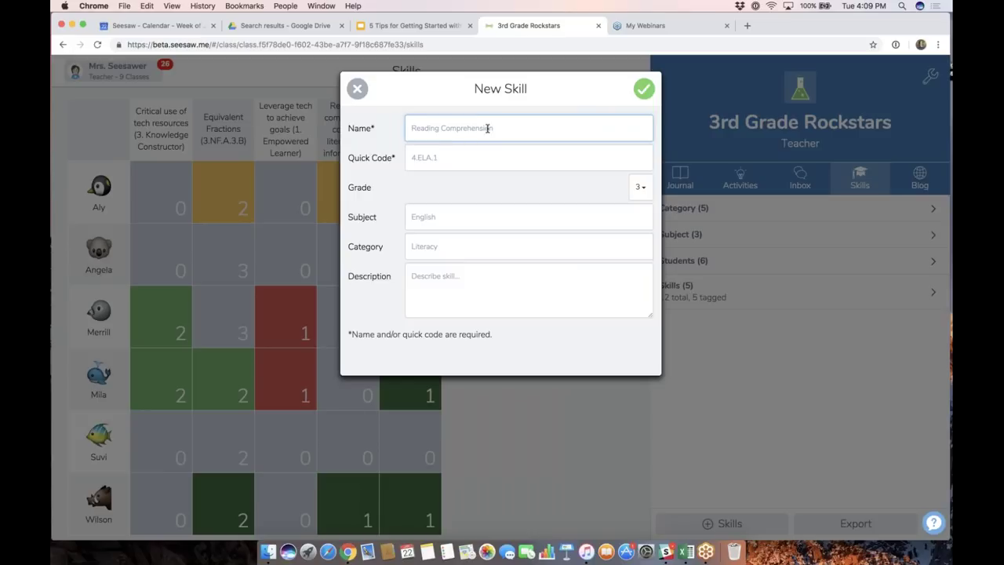
# Name the new skill 'Reading Fluency'
pyautogui.write('Reading Flyuency')
# Keep grade level 3 and set the subject to 'Reading'
pyautogui.click(467, 163)
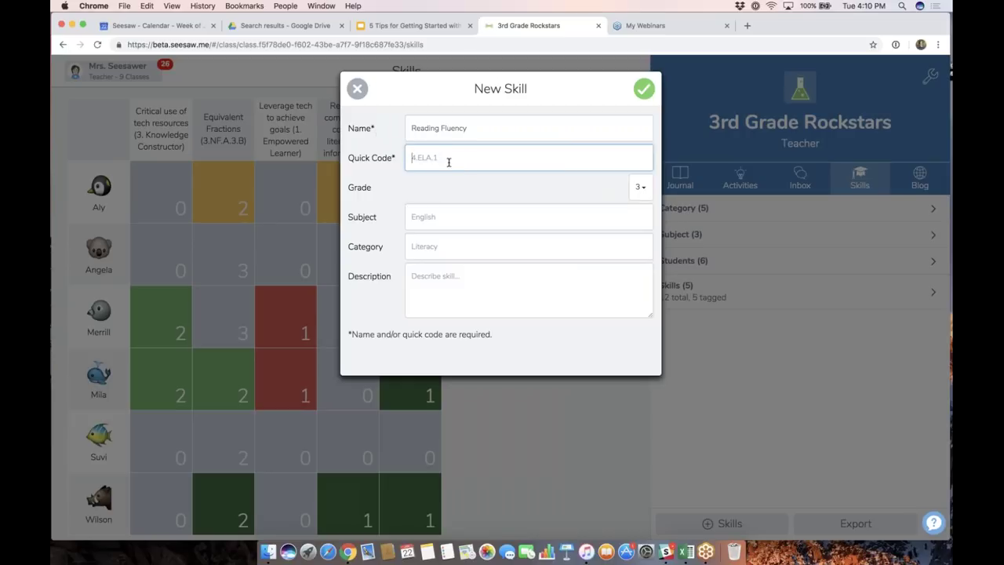
pyautogui.click(640, 189)
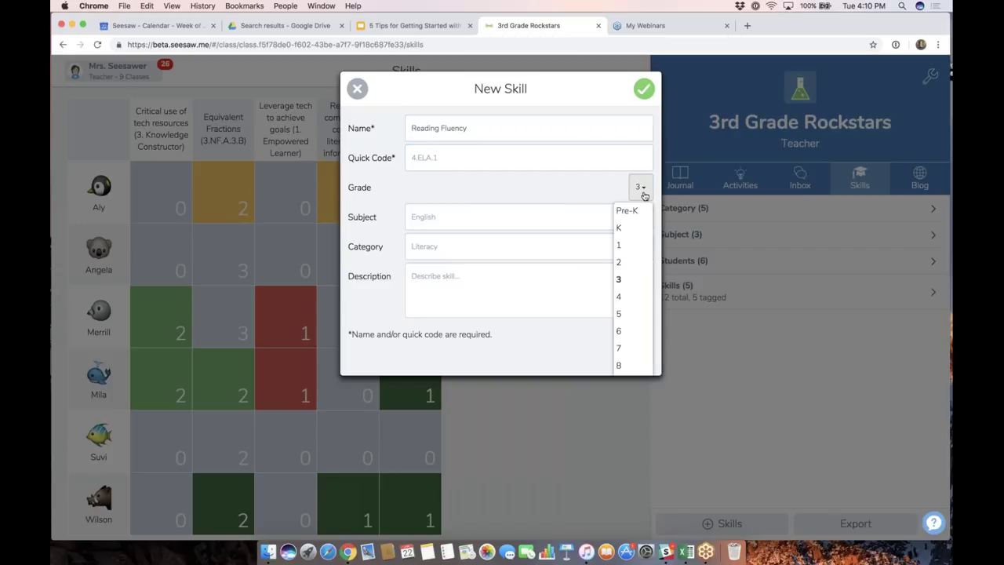
pyautogui.click(641, 192)
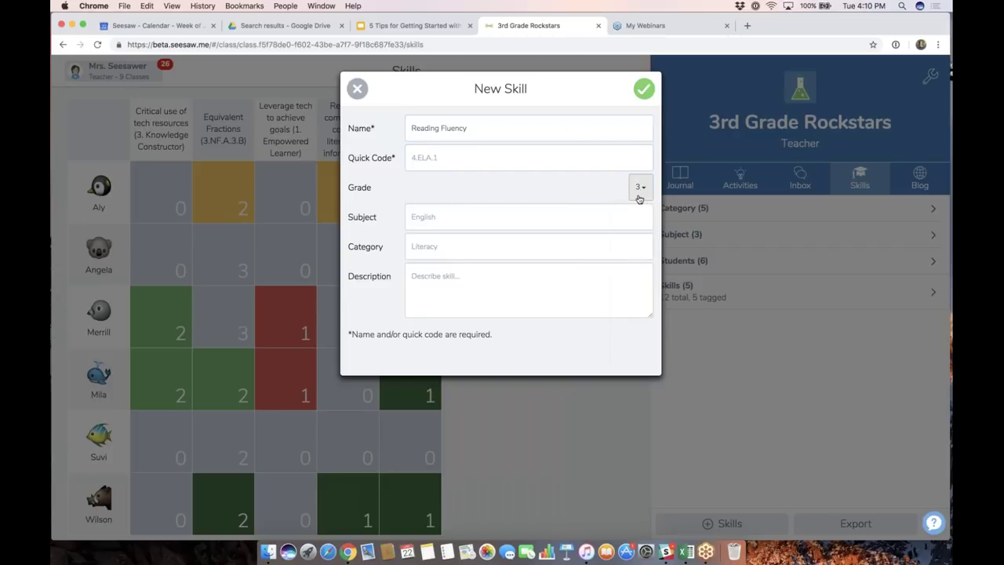
pyautogui.click(516, 216)
pyautogui.write('Reading')
pyautogui.press('BackSpace')
pyautogui.press('BackSpace')
pyautogui.press('BackSpace')
pyautogui.press('BackSpace')
pyautogui.press('BackSpace')
pyautogui.write('ading')
# Set the category to 'Fluency', save the skill, and close the blank new-skill form
pyautogui.click(515, 245)
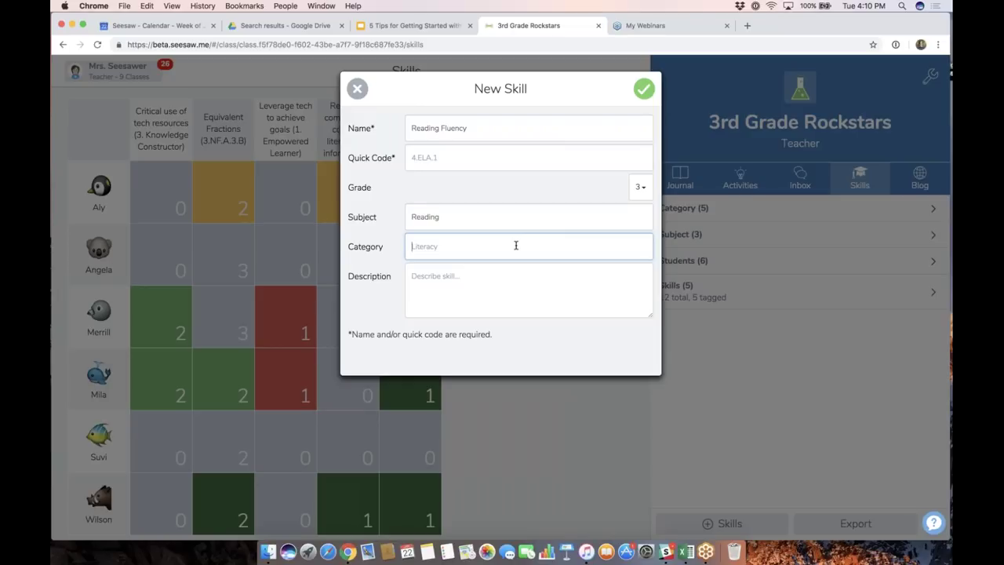
pyautogui.write('Flue')
pyautogui.press('BackSpace')
pyautogui.press('BackSpace')
pyautogui.write('uency')
pyautogui.click(493, 283)
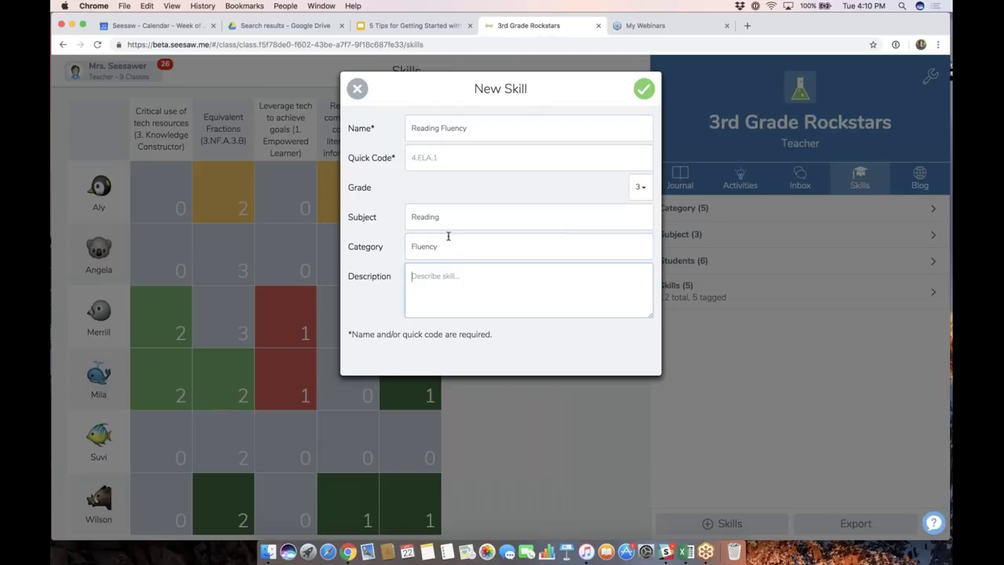
pyautogui.click(452, 303)
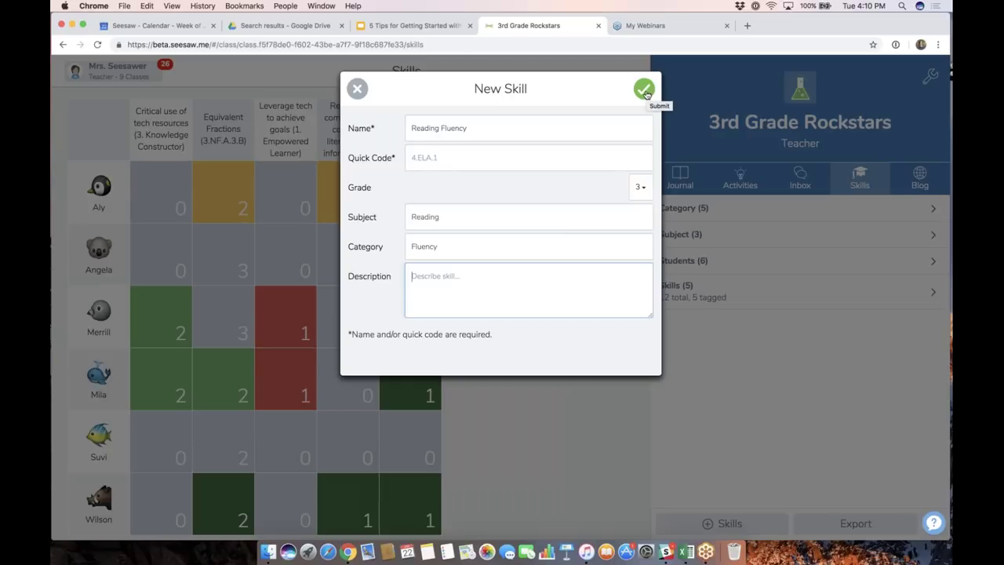
pyautogui.press('Return')
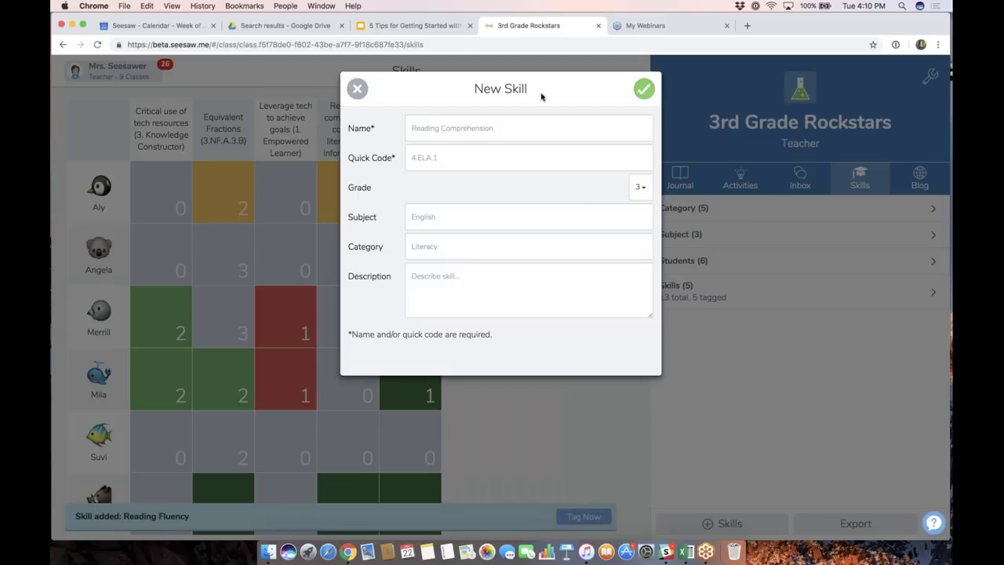
pyautogui.click(358, 88)
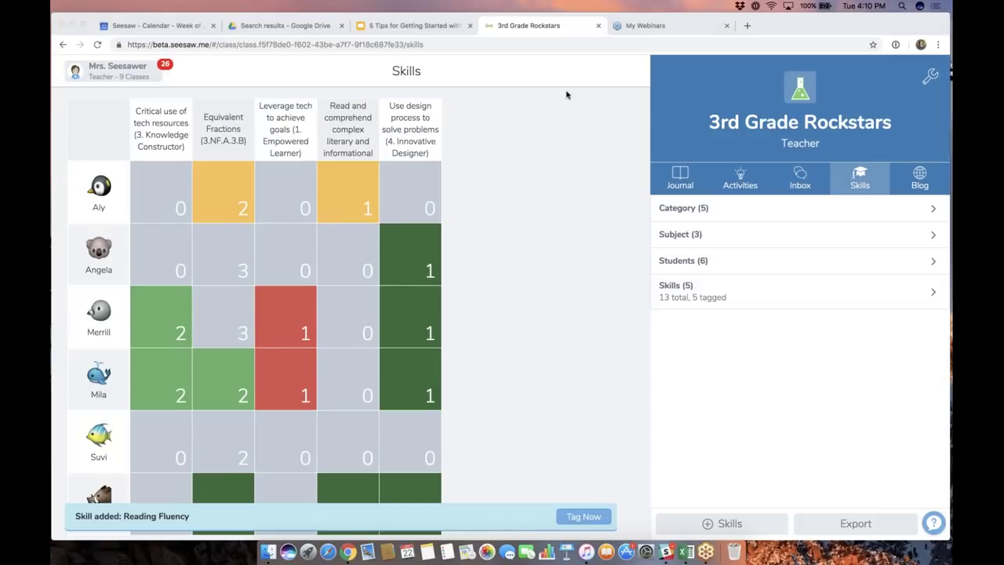
# Leave the Skills grid and return to the '2. Add a skill' slide (slide 11)
pyautogui.click(661, 288)
pyautogui.click(417, 28)
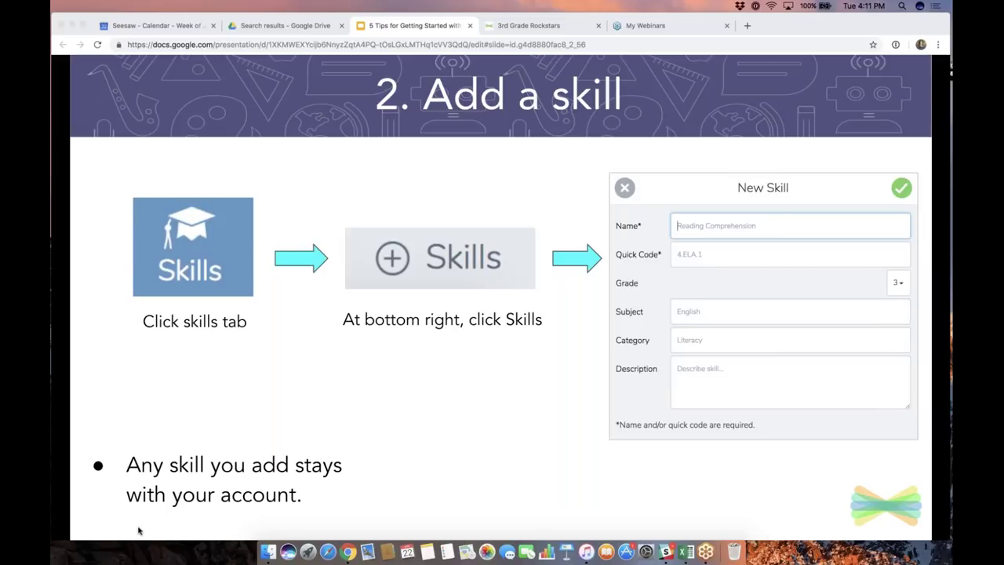
pyautogui.click(142, 521)
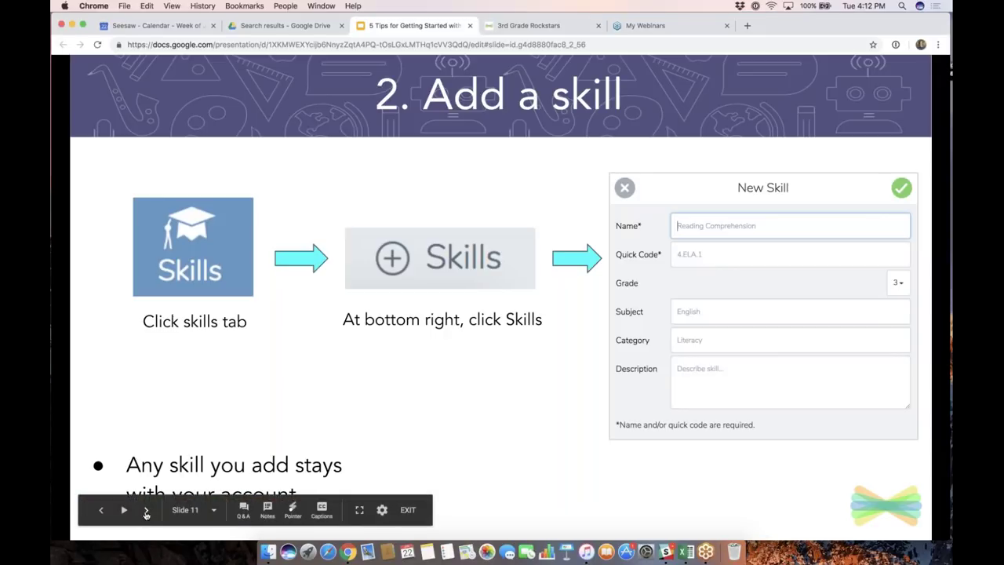
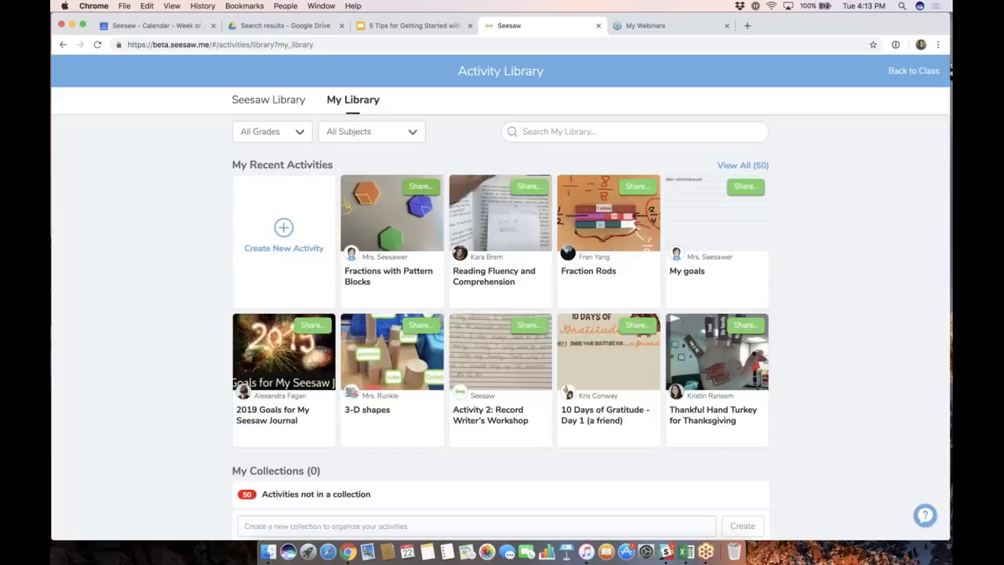
# Share Fractions with Pattern Blocks with the single class 3rd Grade Rockstars, tagging skill Equivalent Fractions (3.NF.A.3.B)
pyautogui.click(421, 191)
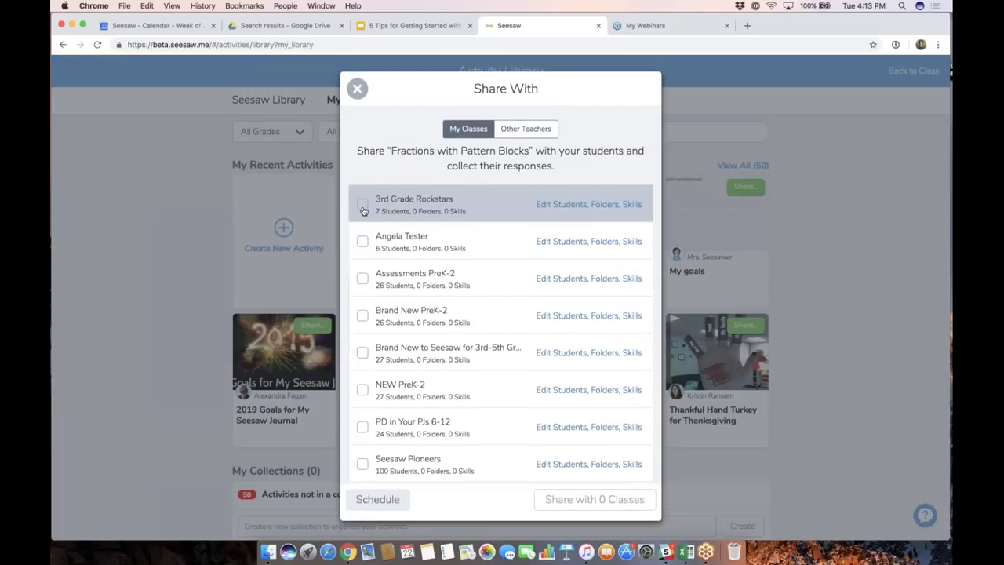
pyautogui.click(363, 207)
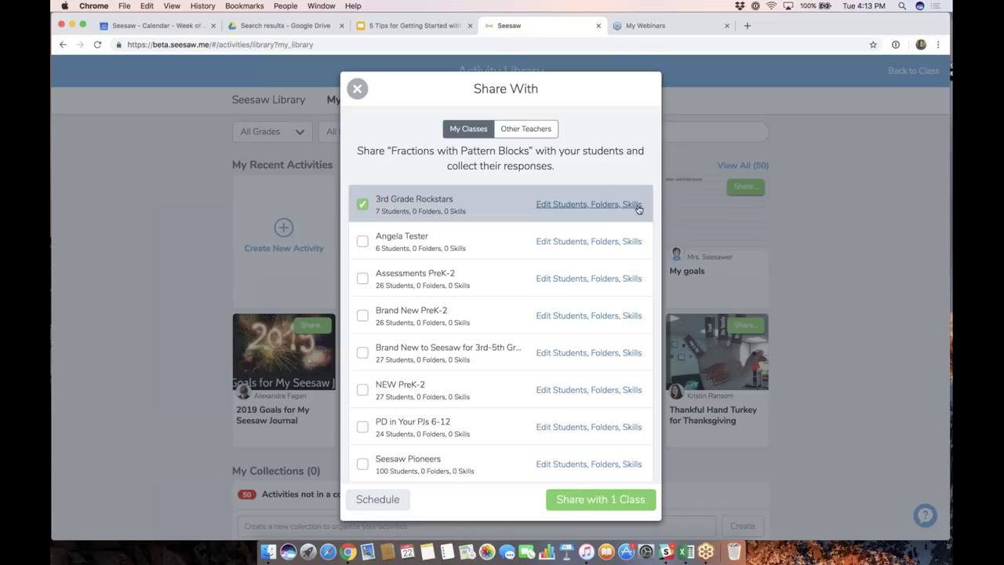
pyautogui.click(581, 206)
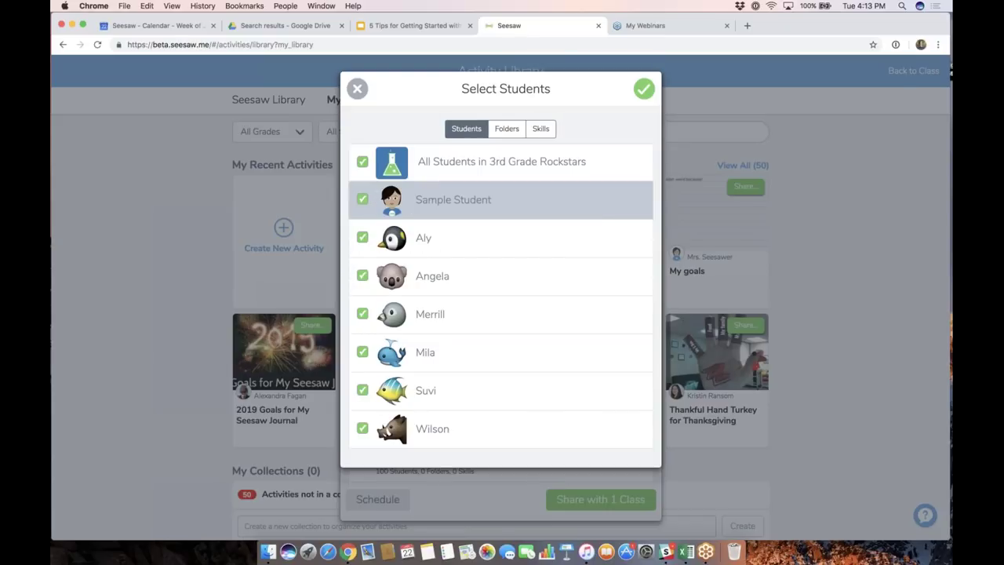
pyautogui.click(541, 131)
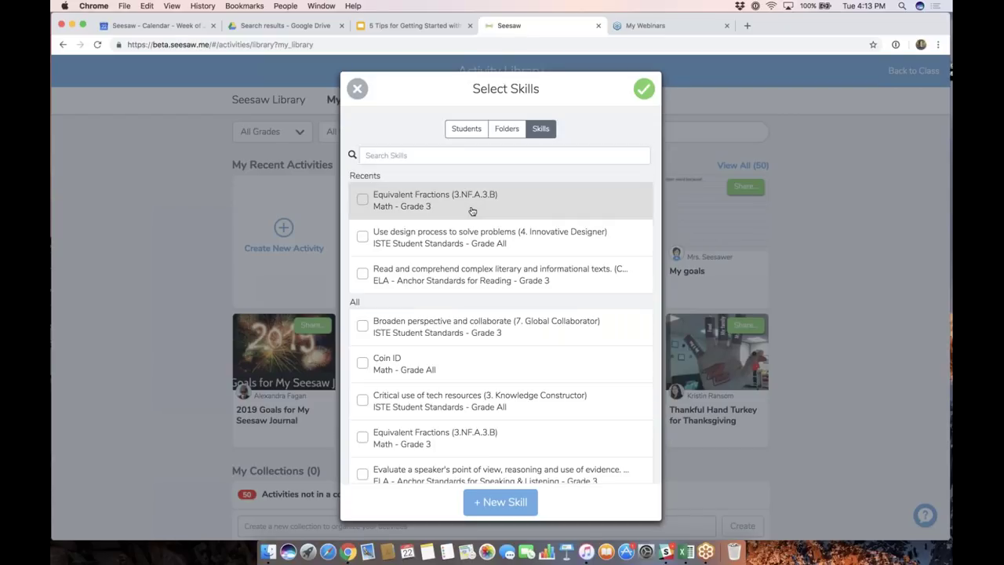
pyautogui.click(362, 200)
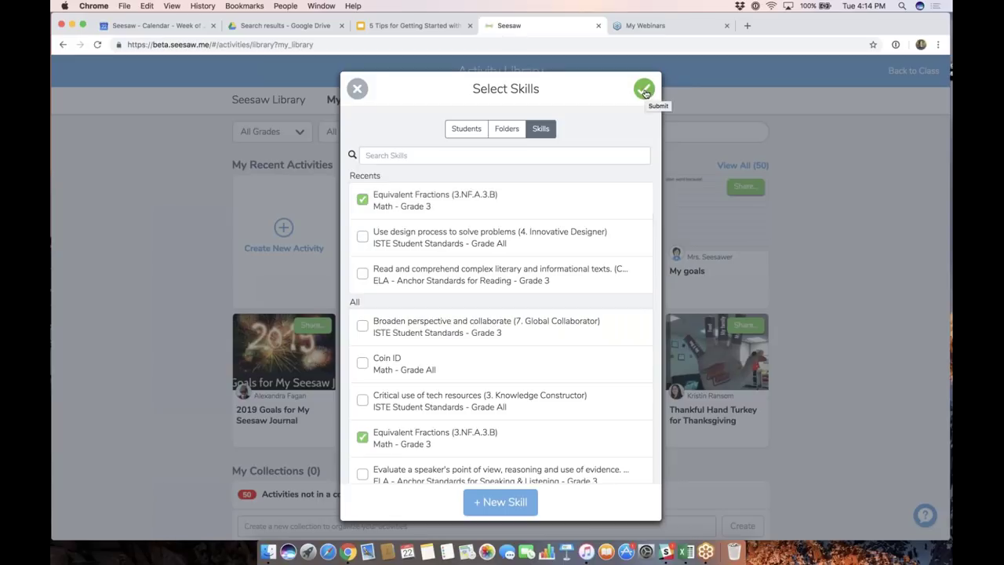
pyautogui.click(643, 90)
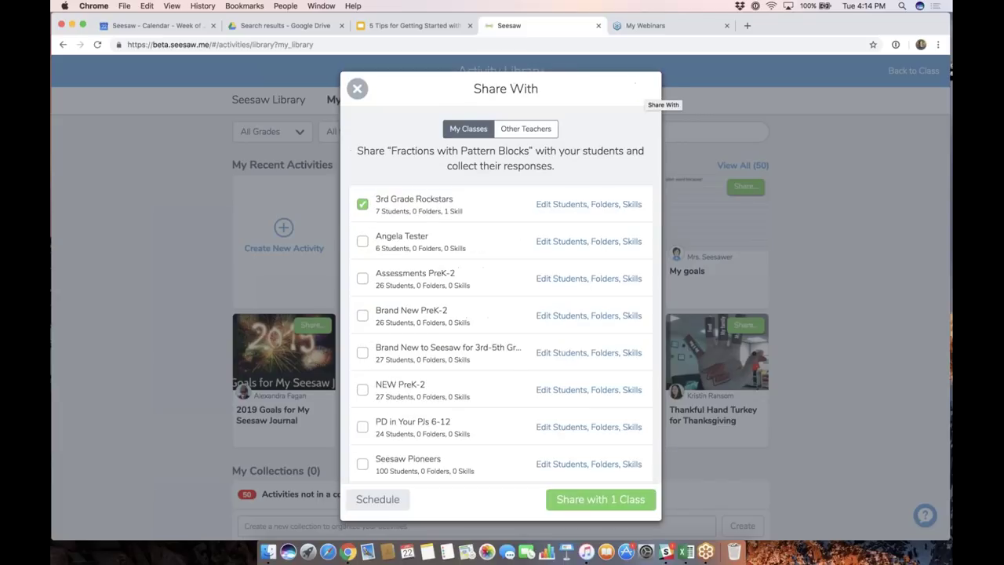
pyautogui.click(582, 506)
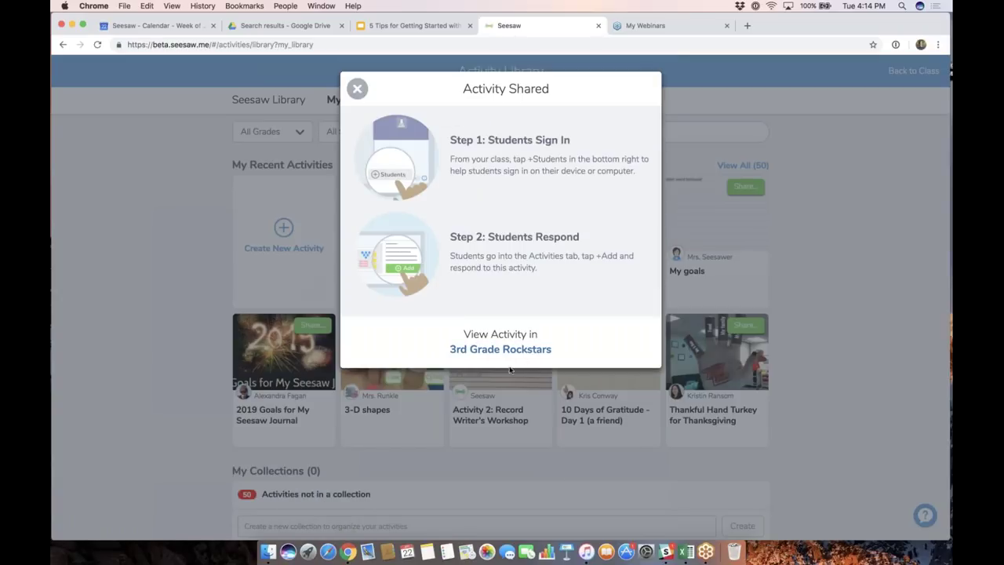
# Open the shared activity in 3rd Grade Rockstars, review its pending responses, then go to the class journal
pyautogui.click(508, 350)
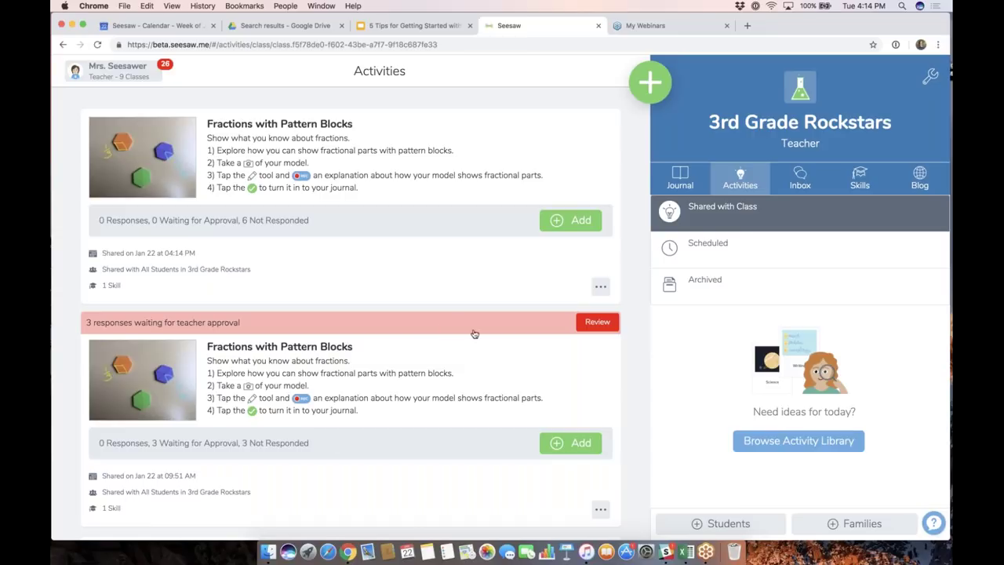
pyautogui.click(593, 327)
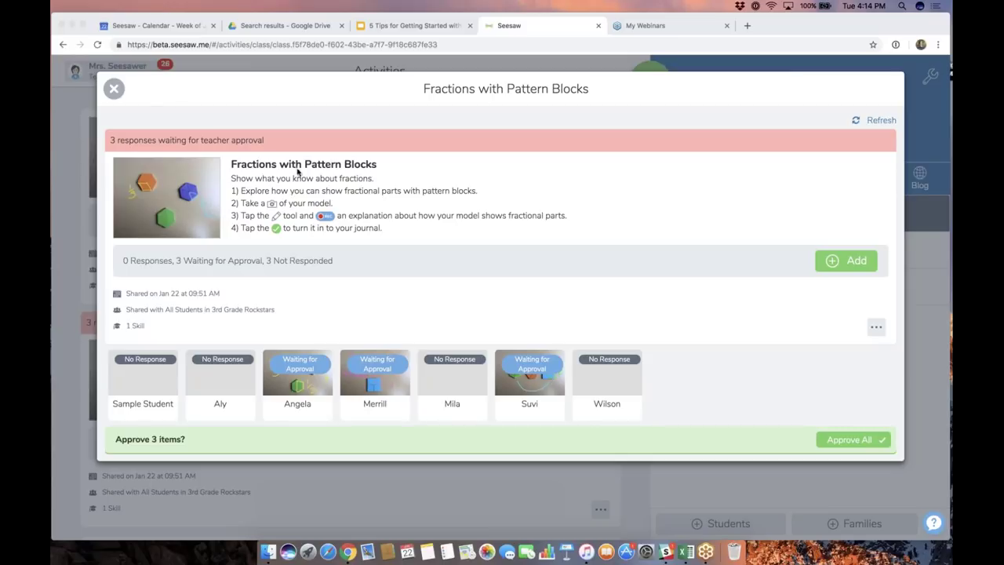
pyautogui.click(114, 89)
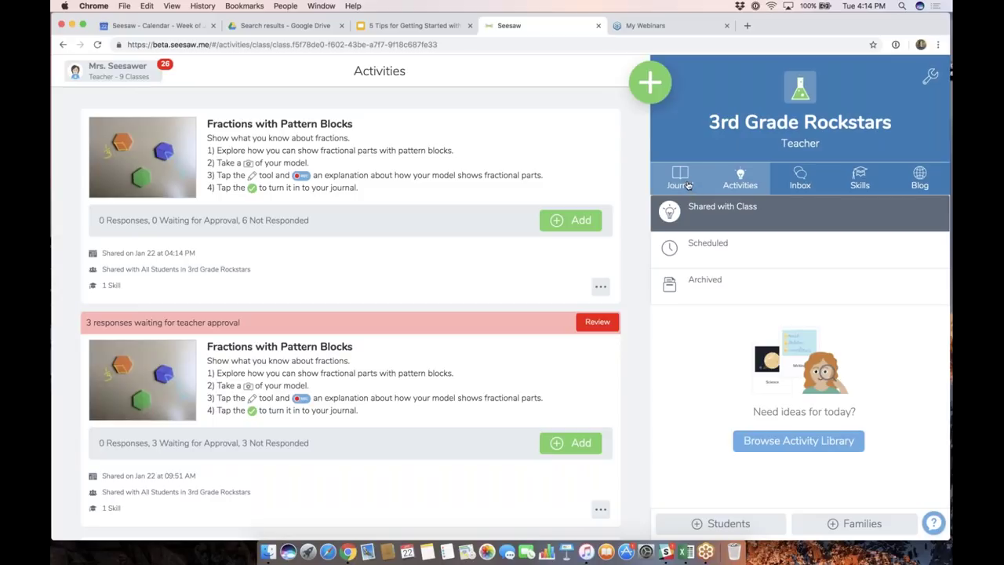
pyautogui.click(679, 181)
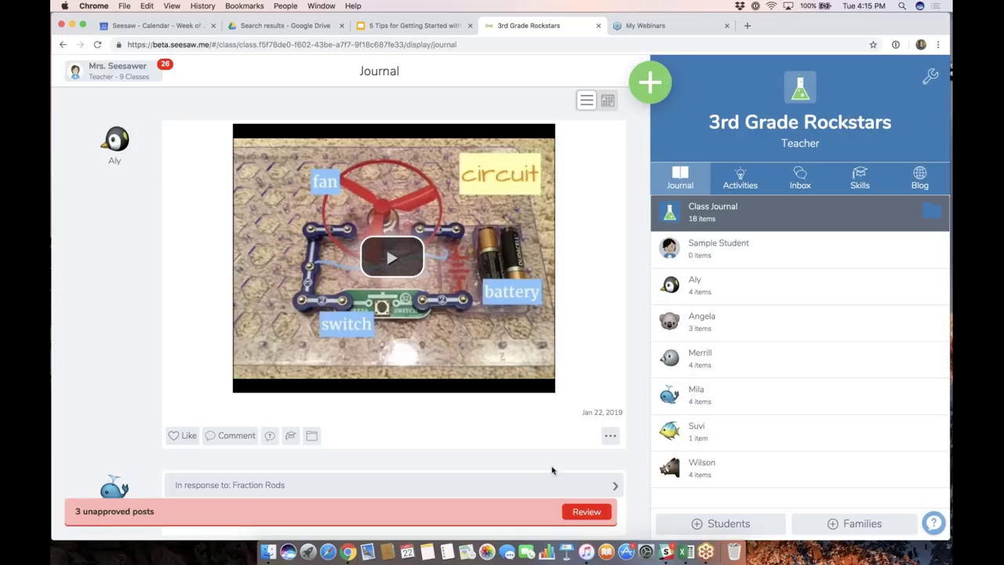
# Open the unapproved posts and rate the first post's Equivalent Fractions skill four stars
pyautogui.click(584, 515)
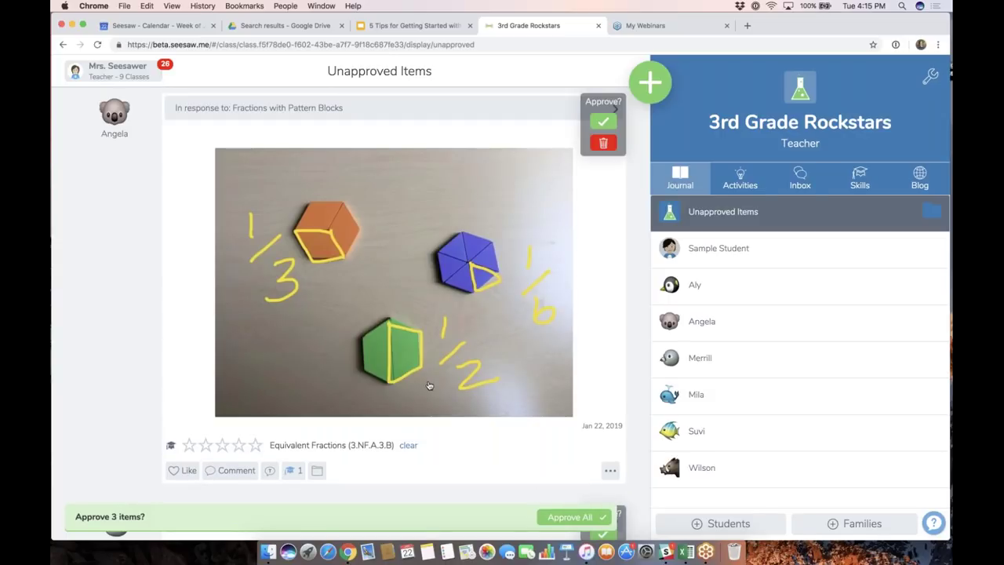
pyautogui.scroll(-2, 429, 385)
pyautogui.scroll(1, 429, 385)
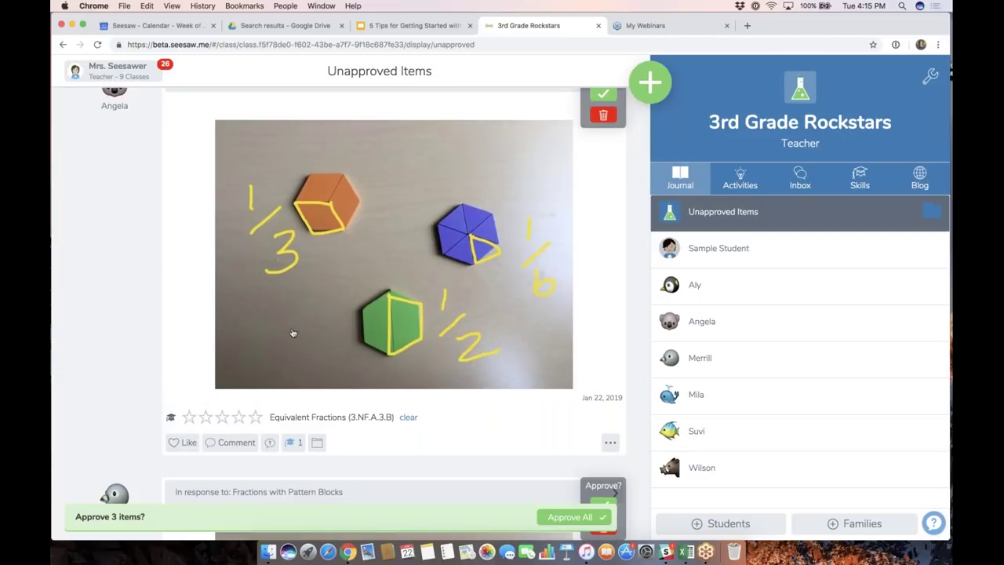
pyautogui.click(190, 418)
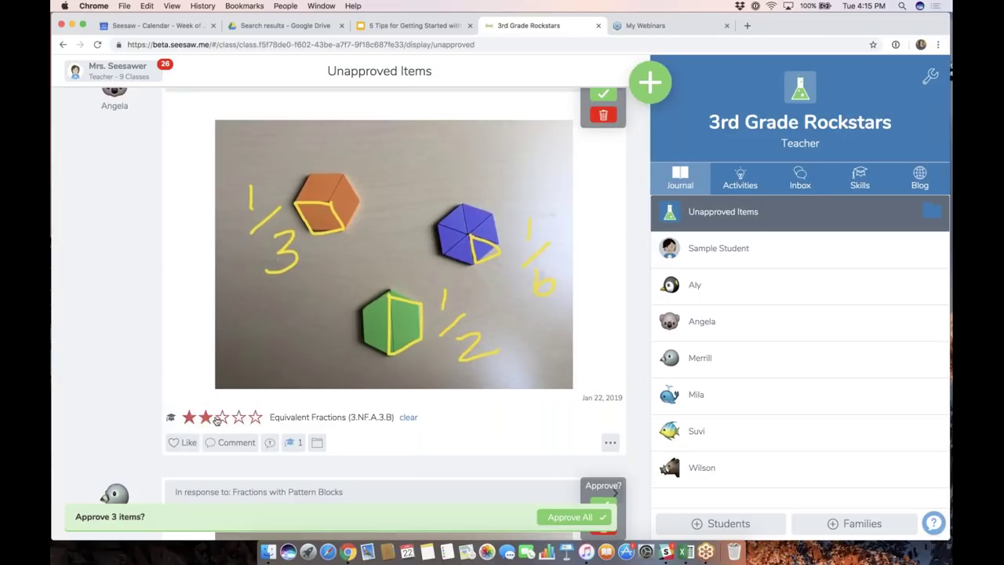
pyautogui.click(254, 418)
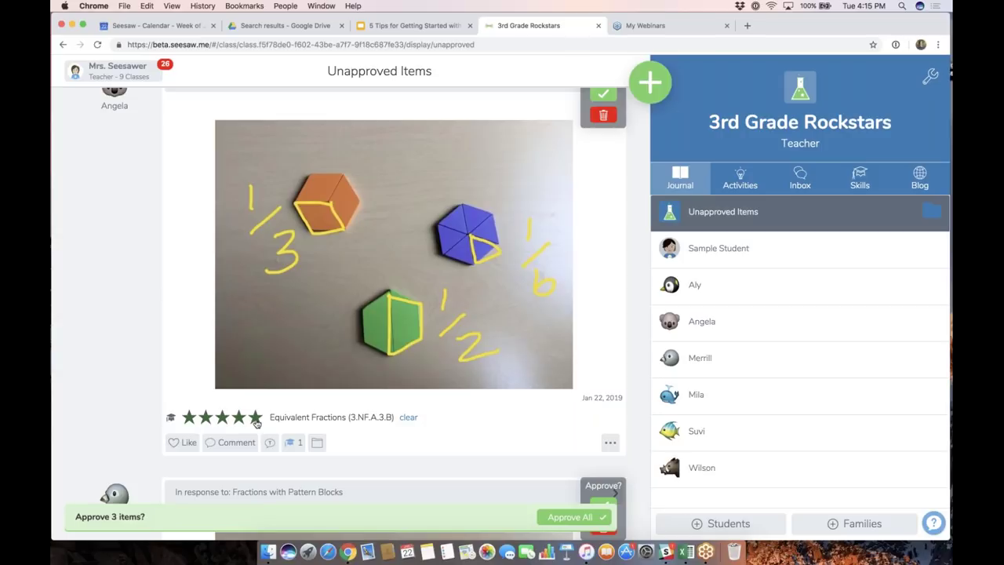
pyautogui.click(255, 414)
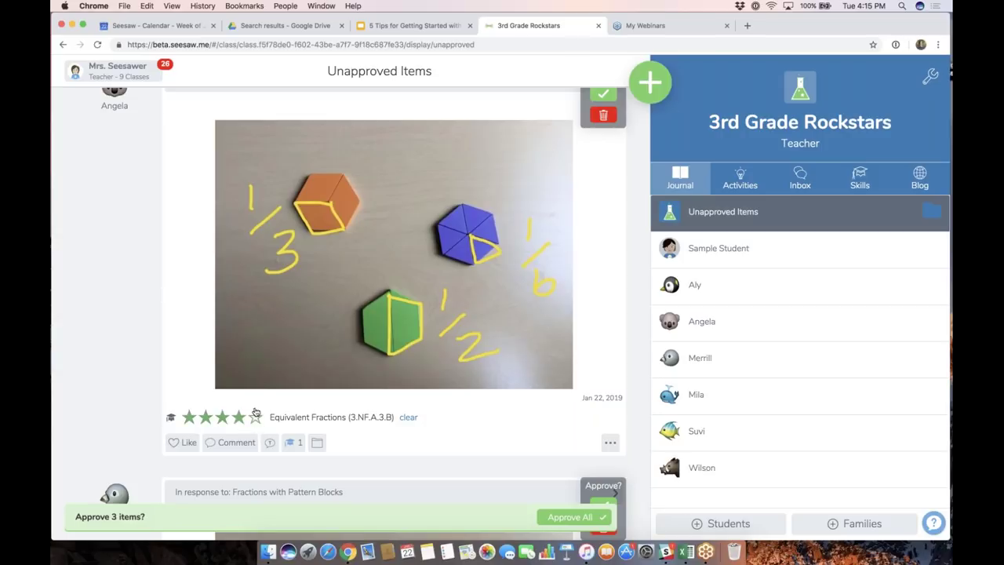
# Rate the second post three stars and the third post five stars for Equivalent Fractions
pyautogui.scroll(-5, 255, 413)
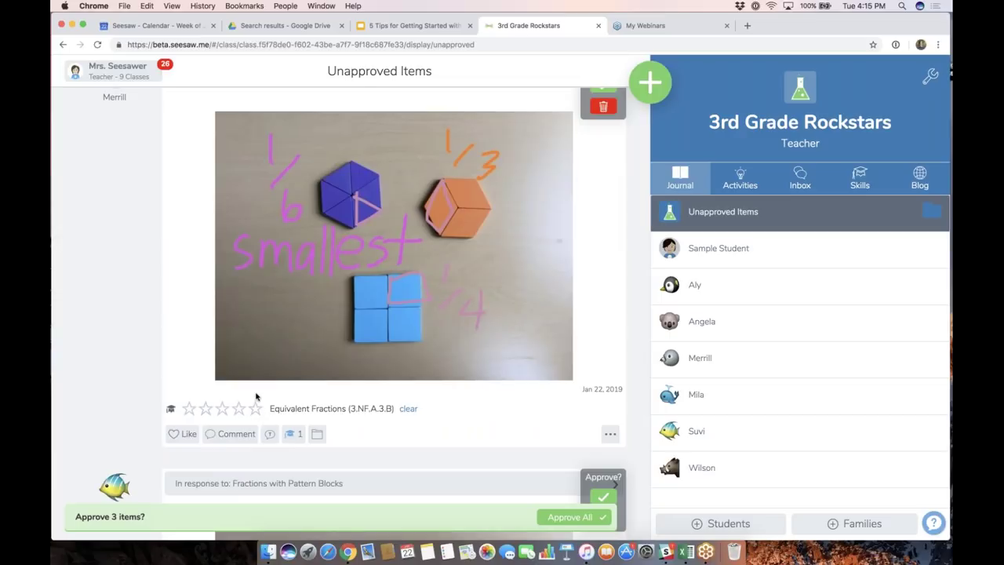
pyautogui.click(223, 409)
pyautogui.scroll(-5, 259, 410)
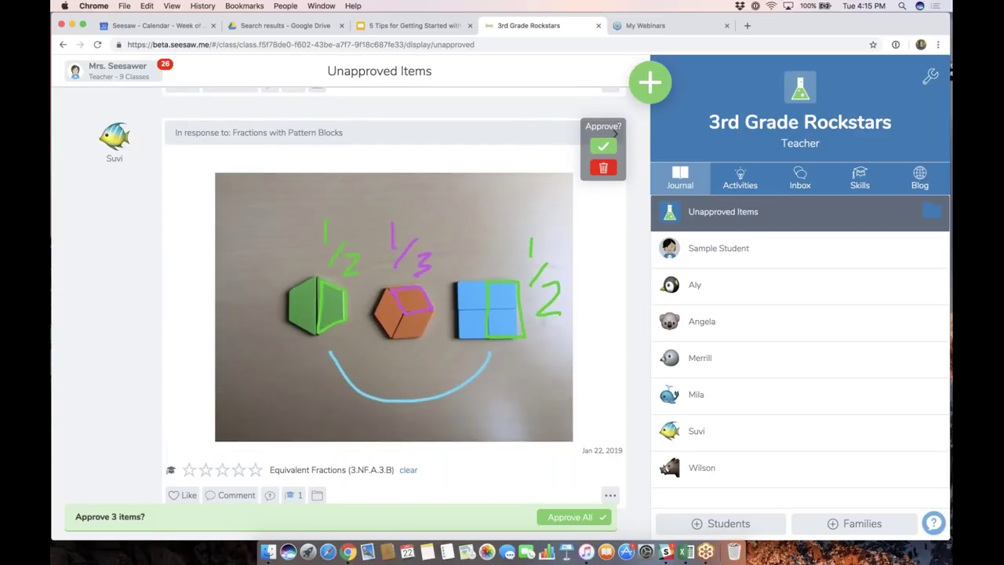
pyautogui.click(222, 470)
pyautogui.click(254, 471)
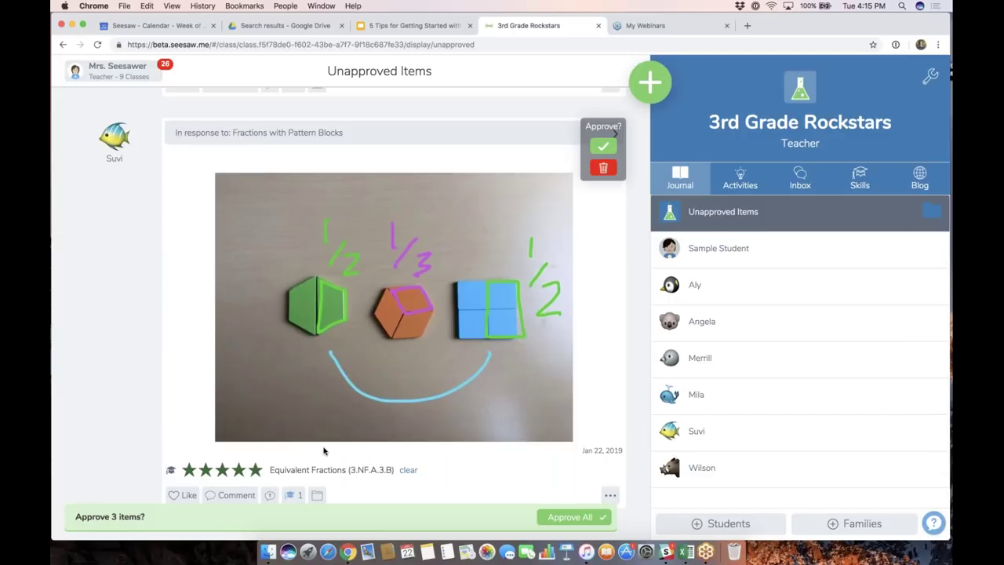
# Approve all three pending posts and return to the class journal
pyautogui.click(572, 518)
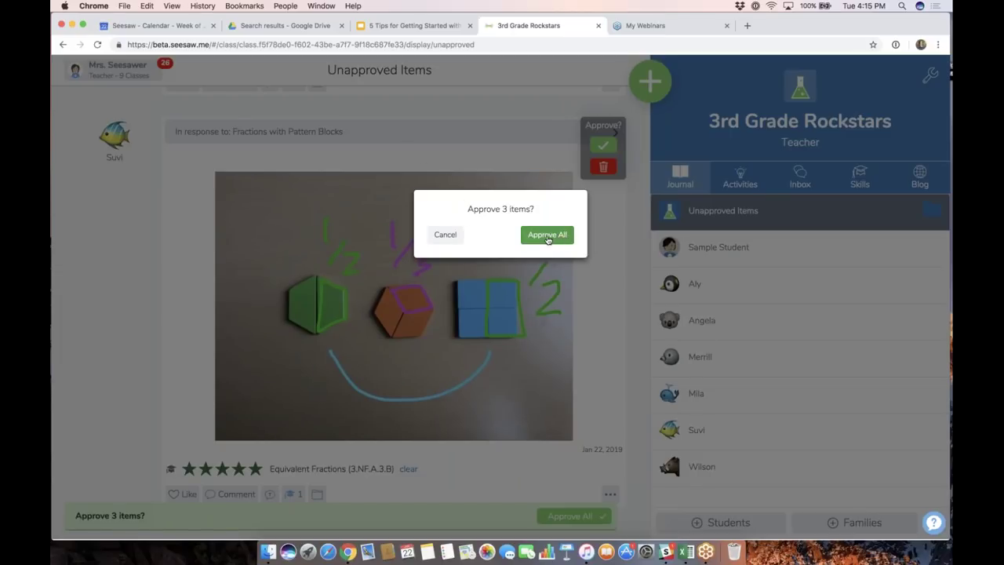
pyautogui.click(547, 235)
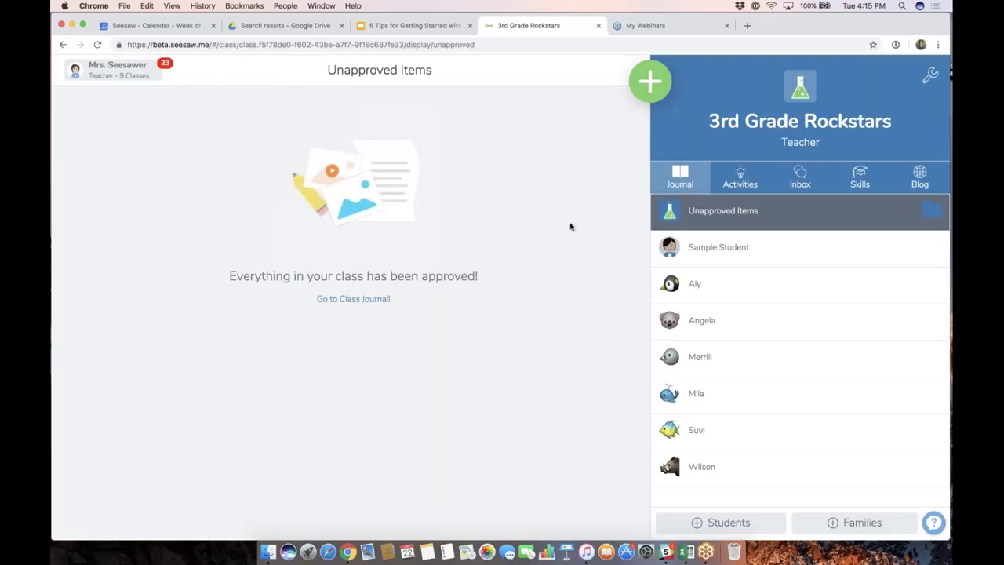
pyautogui.click(367, 299)
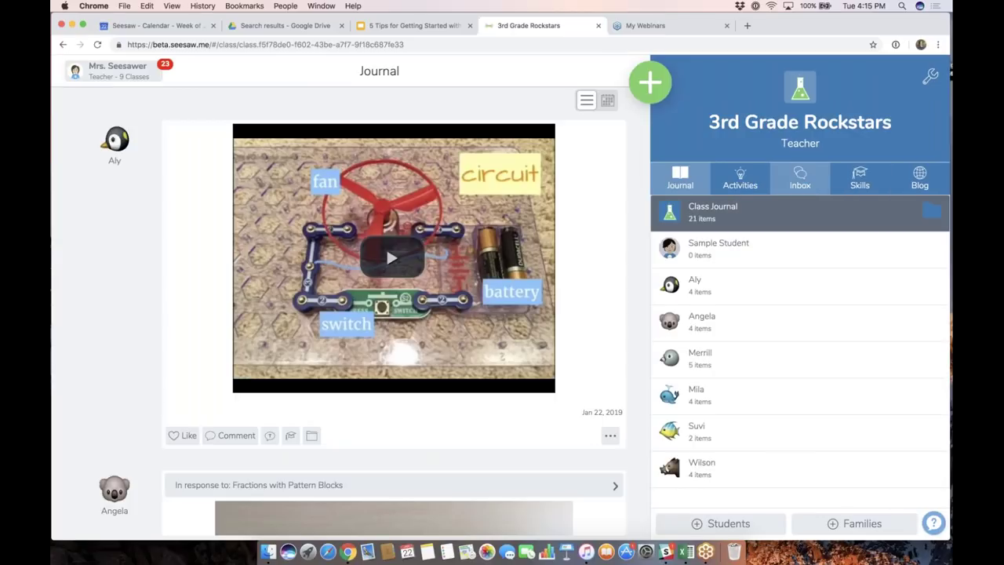
# Open the class Skills grid and drill into Aly's Equivalent Fractions results
pyautogui.click(861, 181)
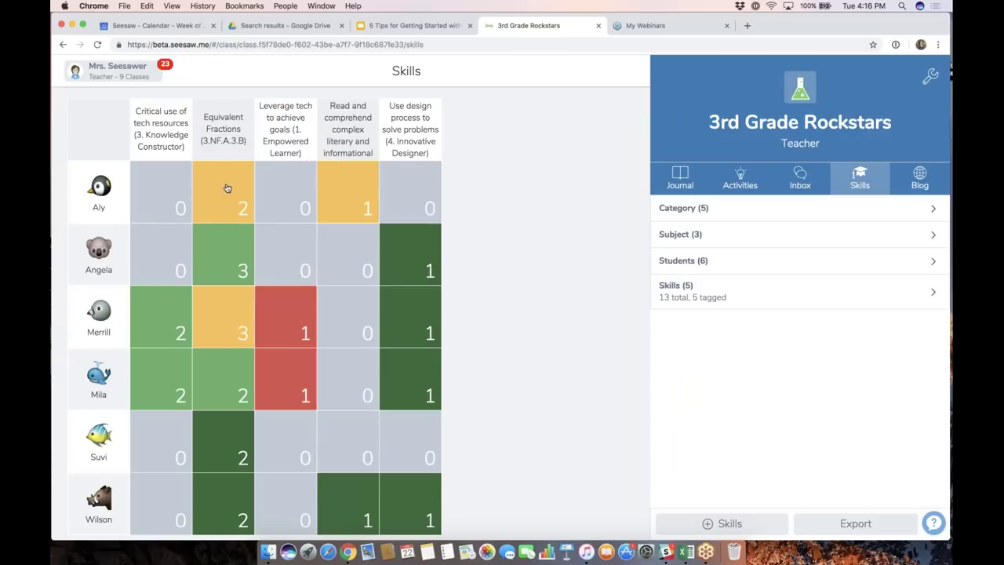
pyautogui.scroll(-1, 227, 188)
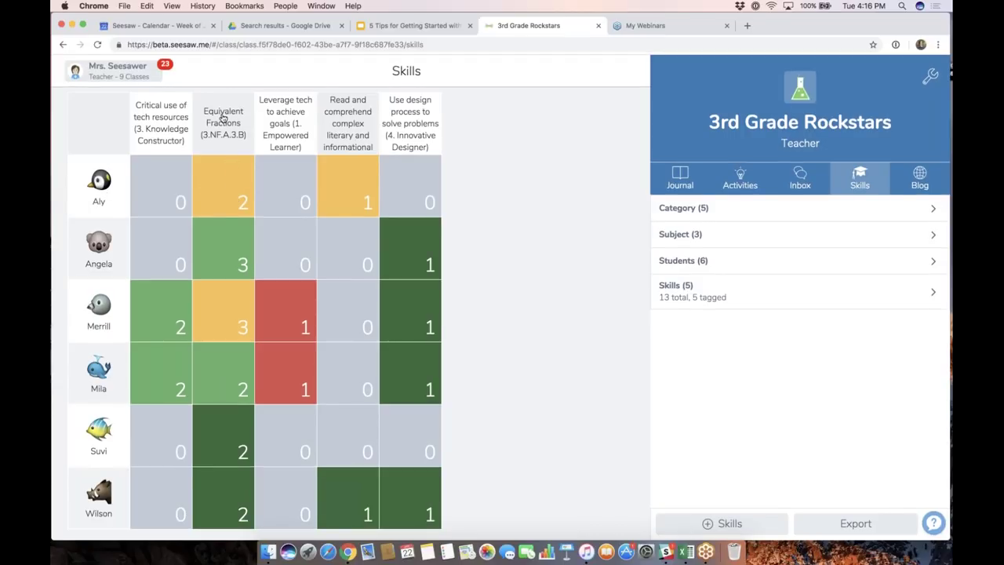
pyautogui.click(225, 195)
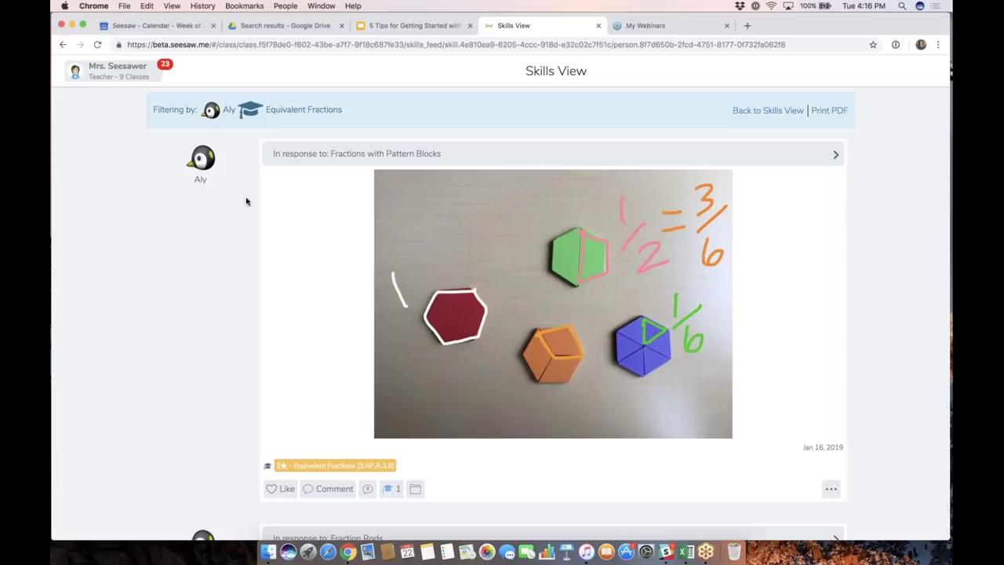
# Scroll through Aly's Equivalent Fractions posts and highlight the Equivalent Fractions skill tag text
pyautogui.scroll(-3, 382, 282)
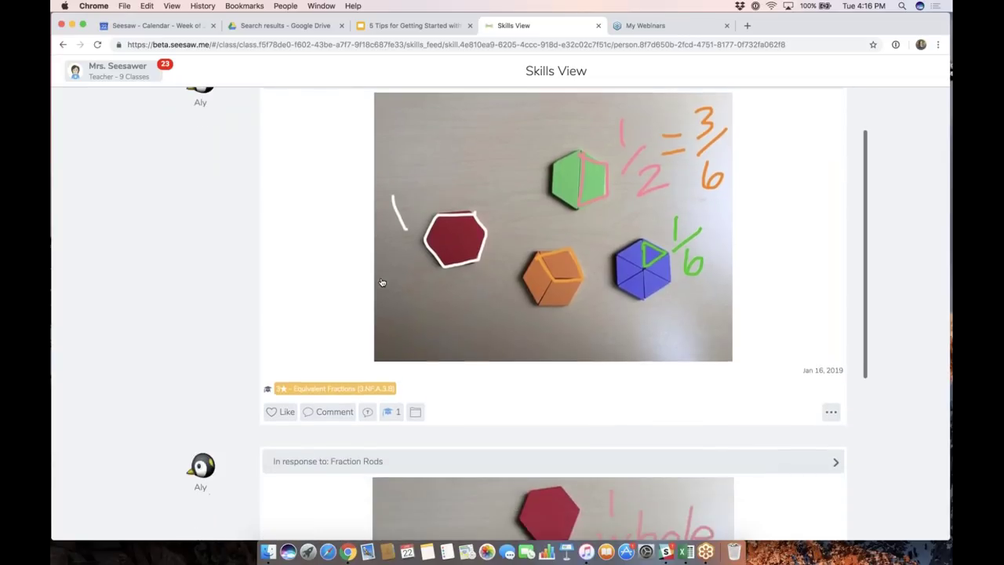
pyautogui.scroll(-5, 382, 282)
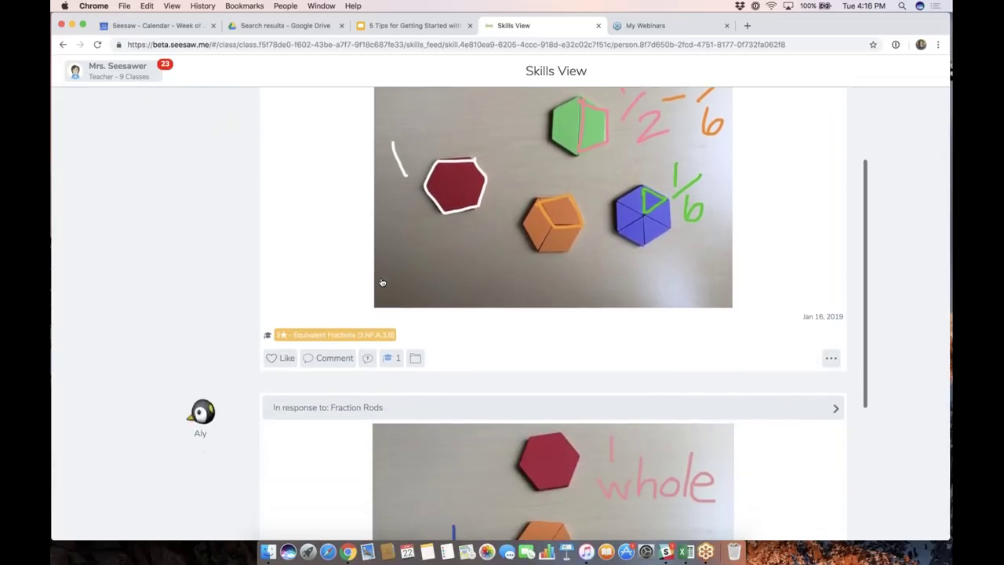
pyautogui.scroll(-3, 382, 282)
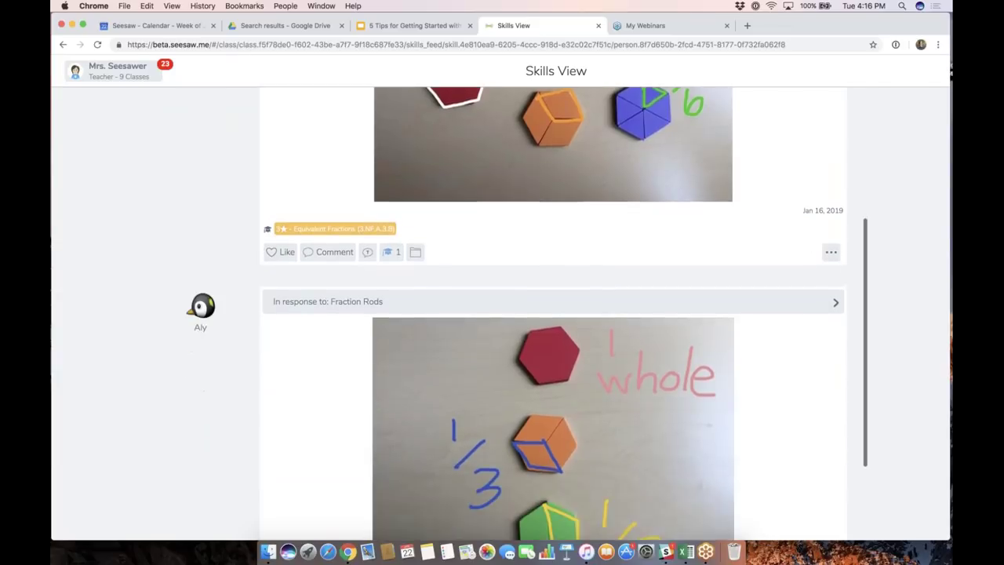
pyautogui.scroll(3, 382, 282)
pyautogui.scroll(5, 553, 314)
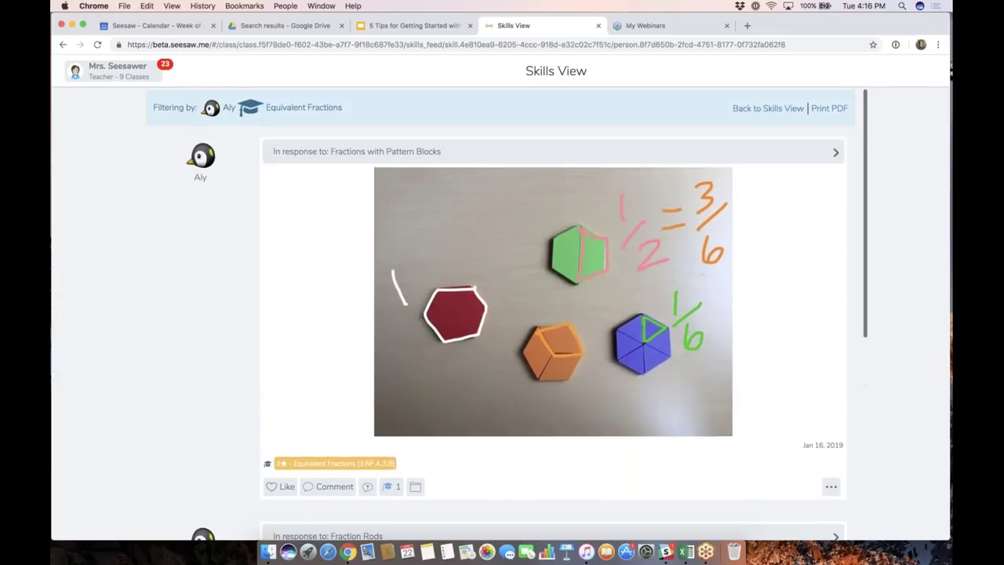
pyautogui.scroll(-2, 553, 313)
pyautogui.scroll(-3, 369, 316)
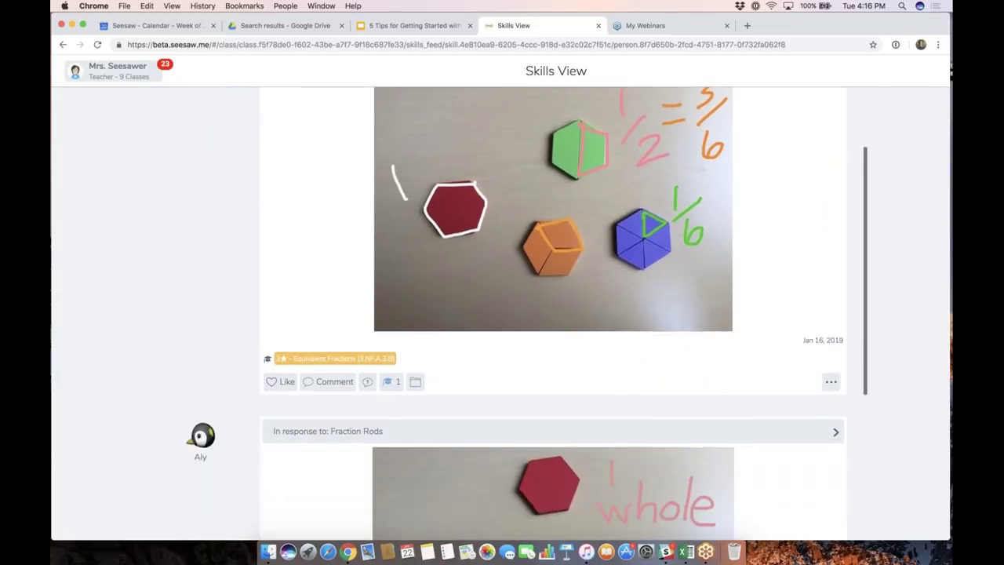
pyautogui.scroll(4, 368, 316)
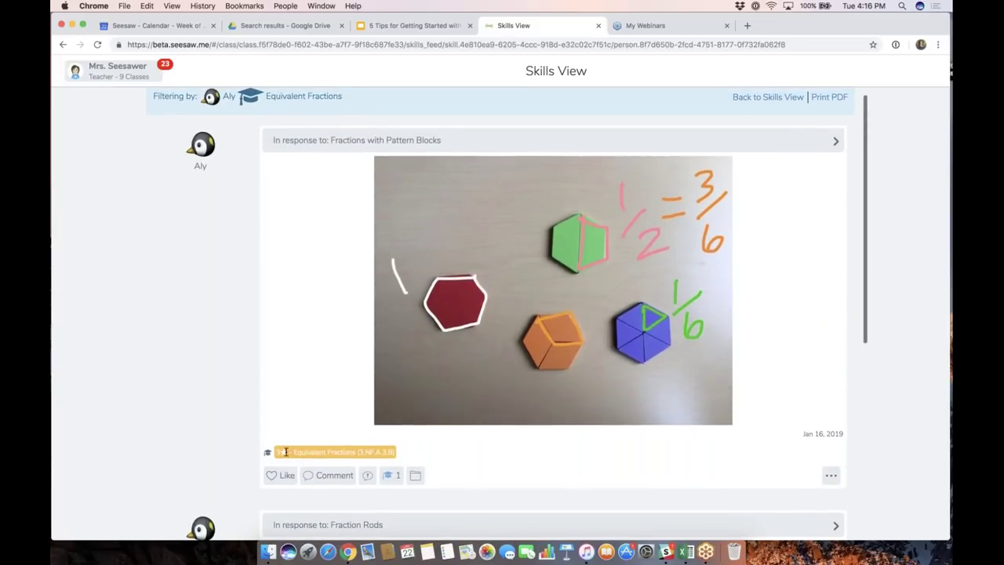
pyautogui.moveTo(276, 452); pyautogui.dragTo(395, 452)
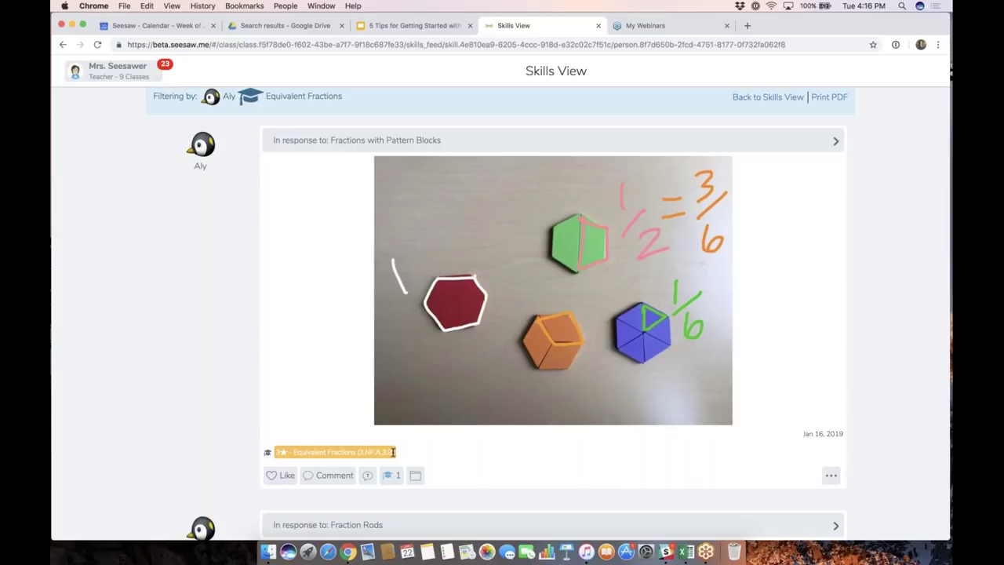
# Like Aly's Fraction Rods post and return to the class skills grid
pyautogui.scroll(-5, 337, 446)
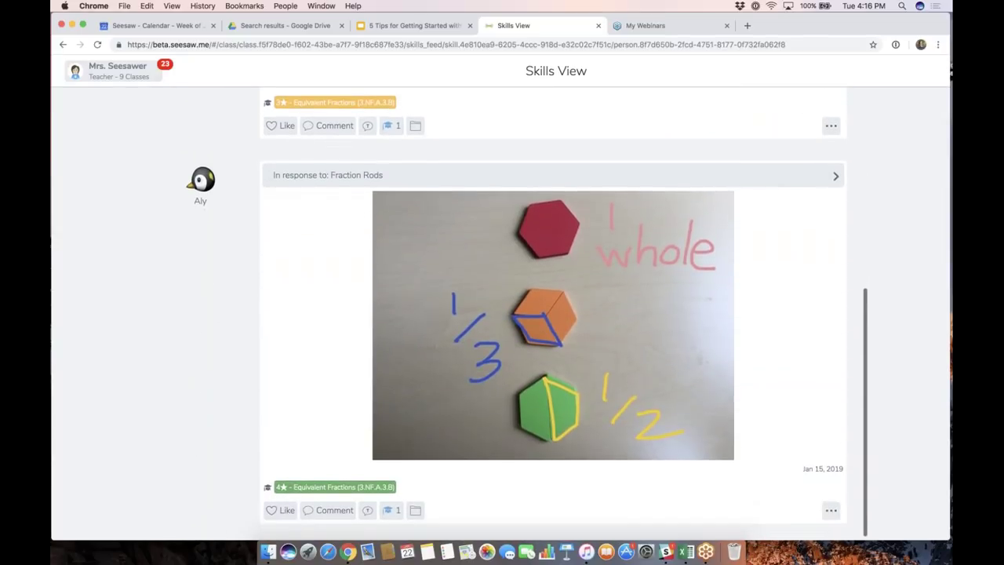
pyautogui.click(282, 504)
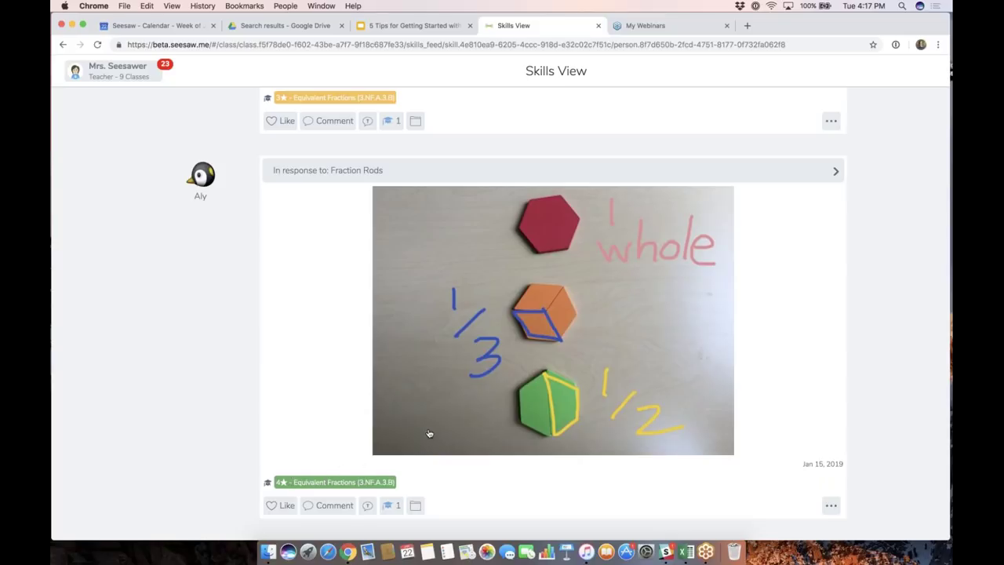
pyautogui.scroll(5, 429, 433)
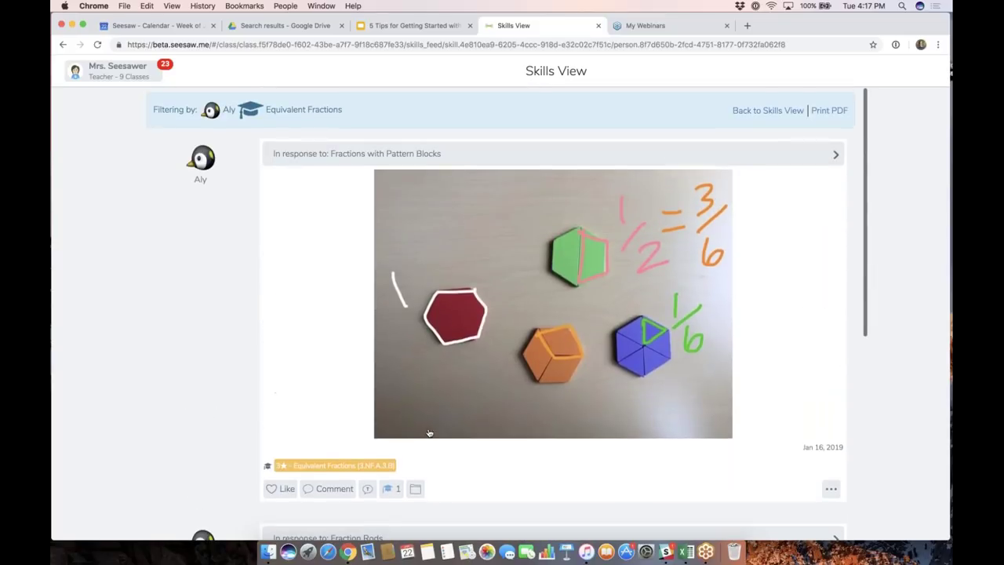
pyautogui.click(771, 112)
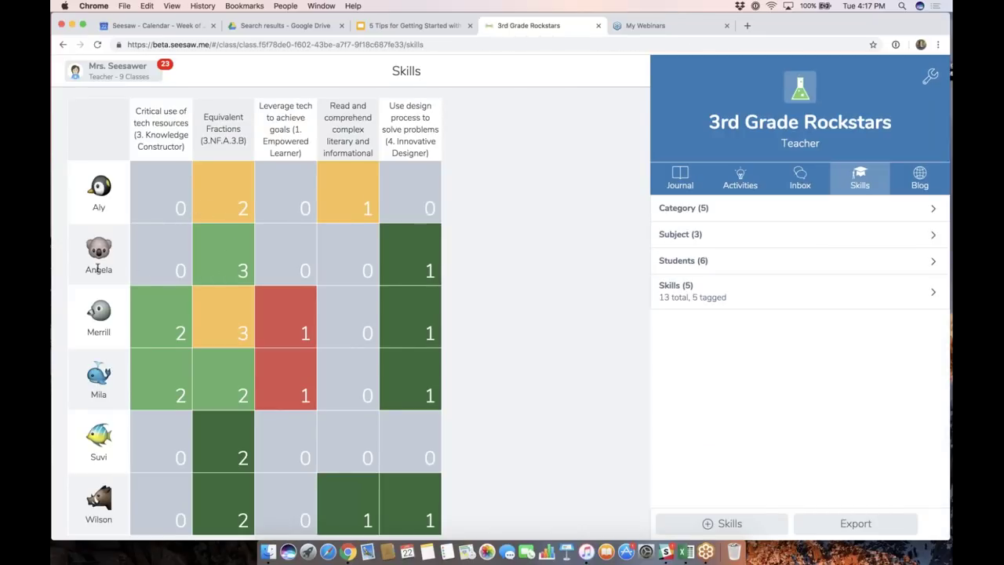
# Open Angela's Equivalent Fractions results from the skills grid
pyautogui.click(226, 265)
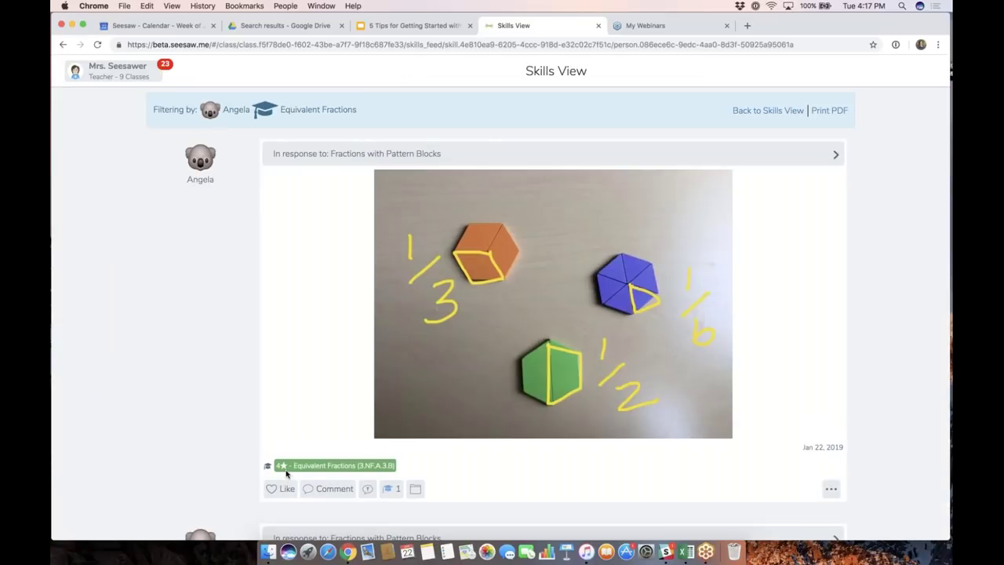
# Scroll through Angela's Equivalent Fractions posts, then go back to the skills grid and the class journal
pyautogui.scroll(-3, 361, 392)
pyautogui.scroll(-8, 360, 392)
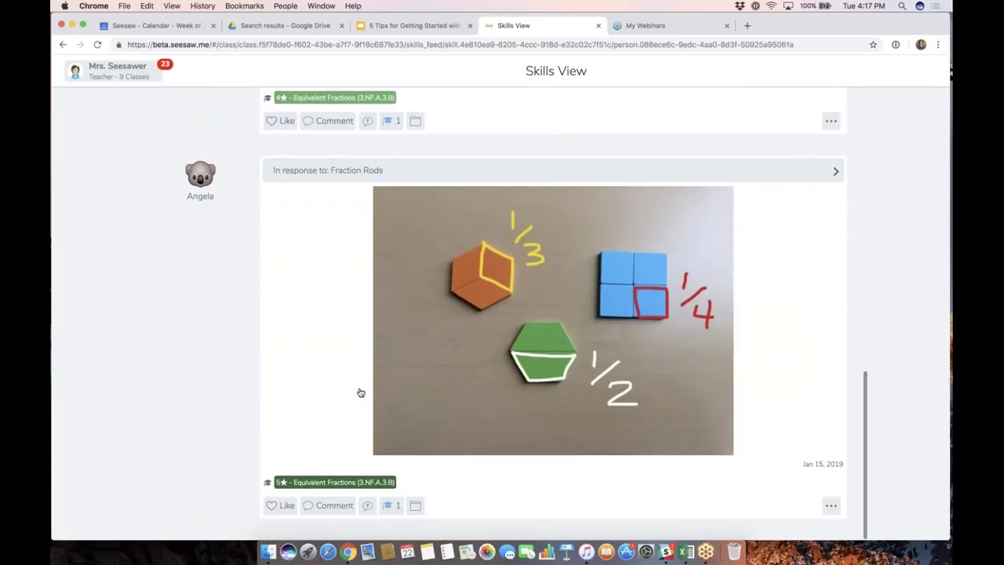
pyautogui.scroll(15, 360, 392)
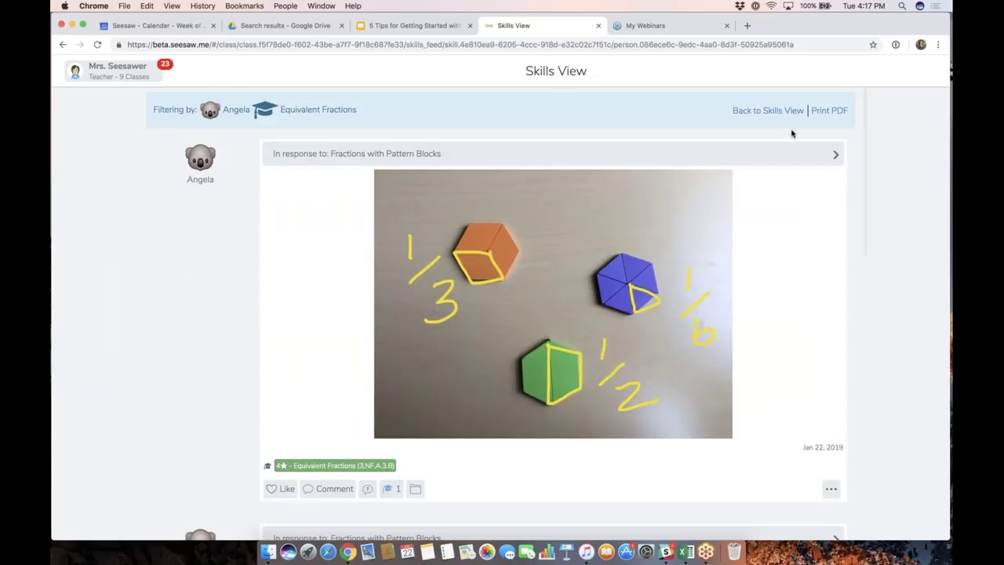
pyautogui.click(782, 112)
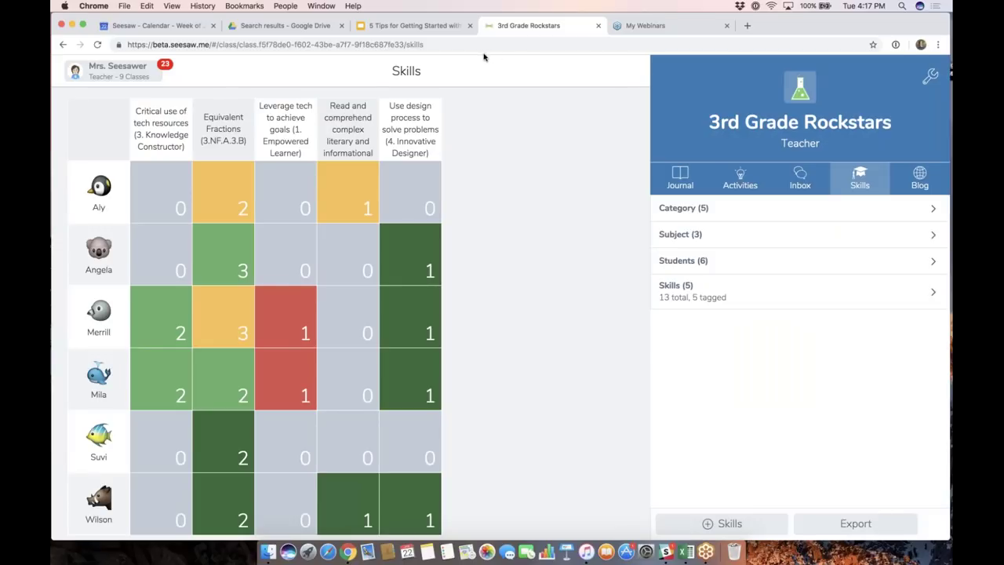
pyautogui.click(681, 179)
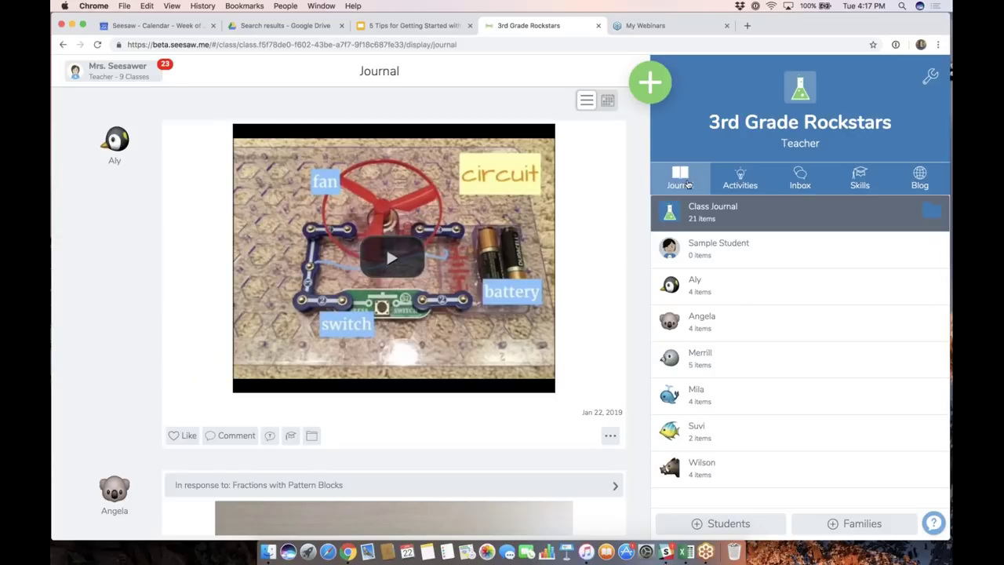
# Tag the circuit video post with the design process skill rated five stars
pyautogui.click(291, 438)
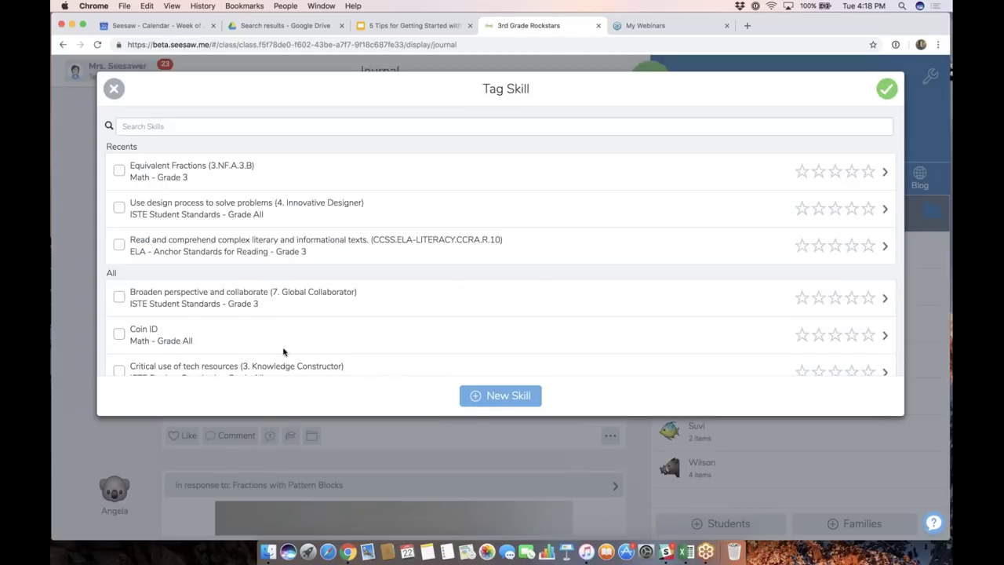
pyautogui.click(187, 125)
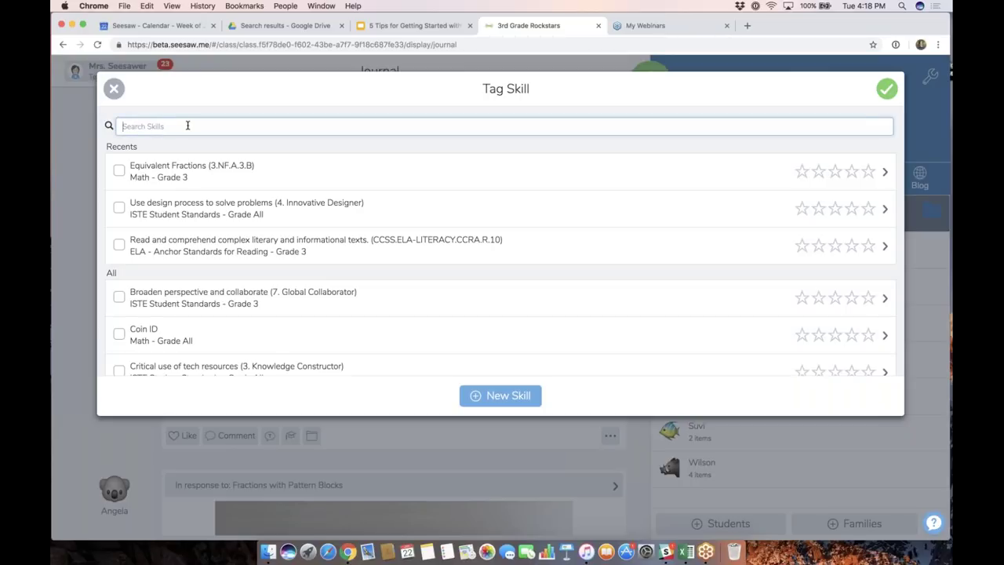
pyautogui.write('desig')
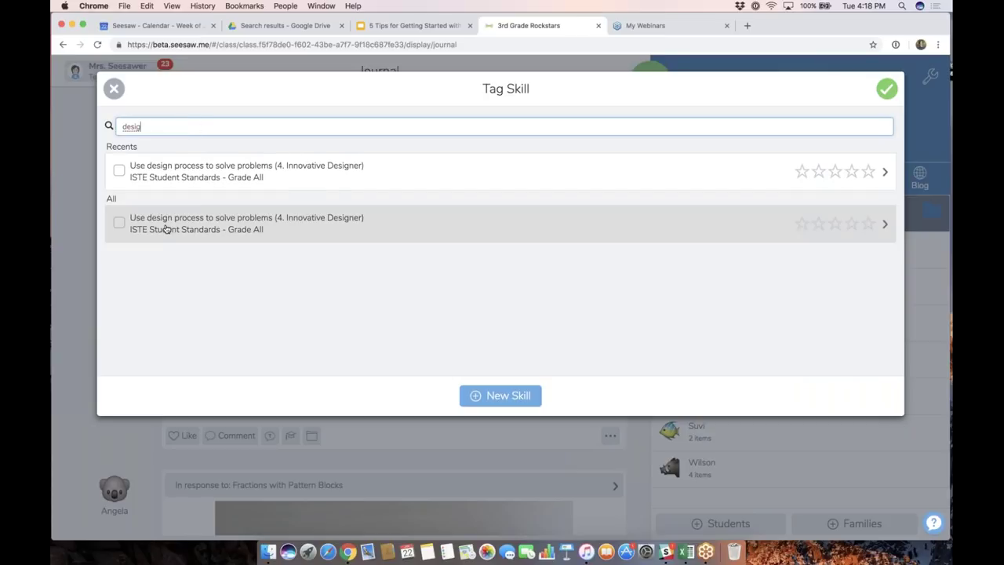
pyautogui.click(120, 224)
pyautogui.click(120, 223)
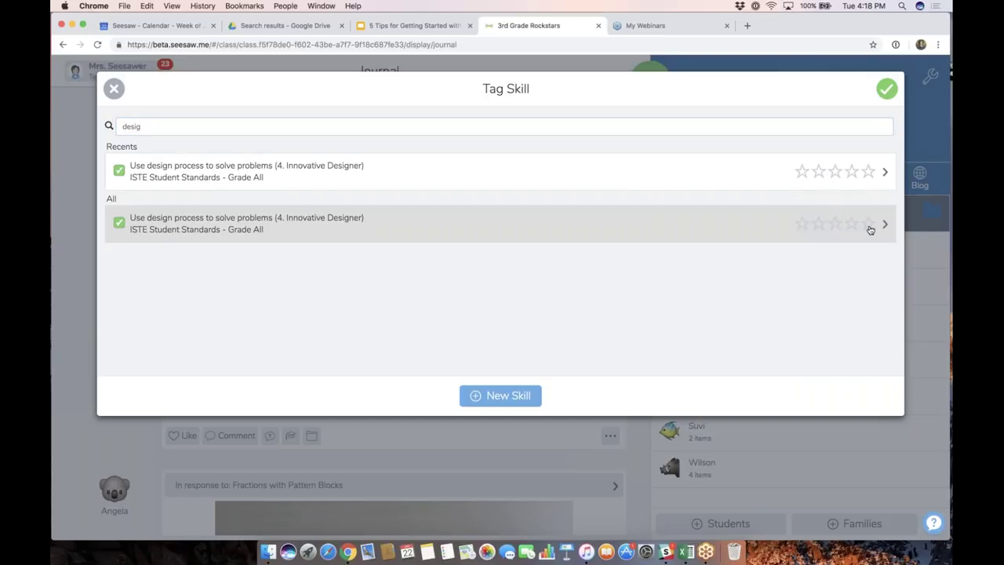
pyautogui.click(868, 227)
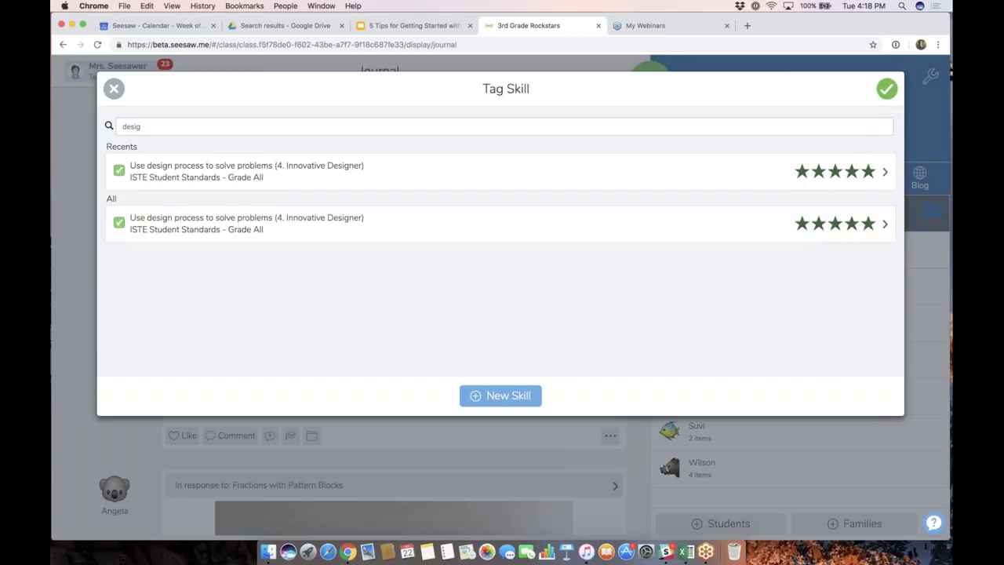
pyautogui.click(886, 89)
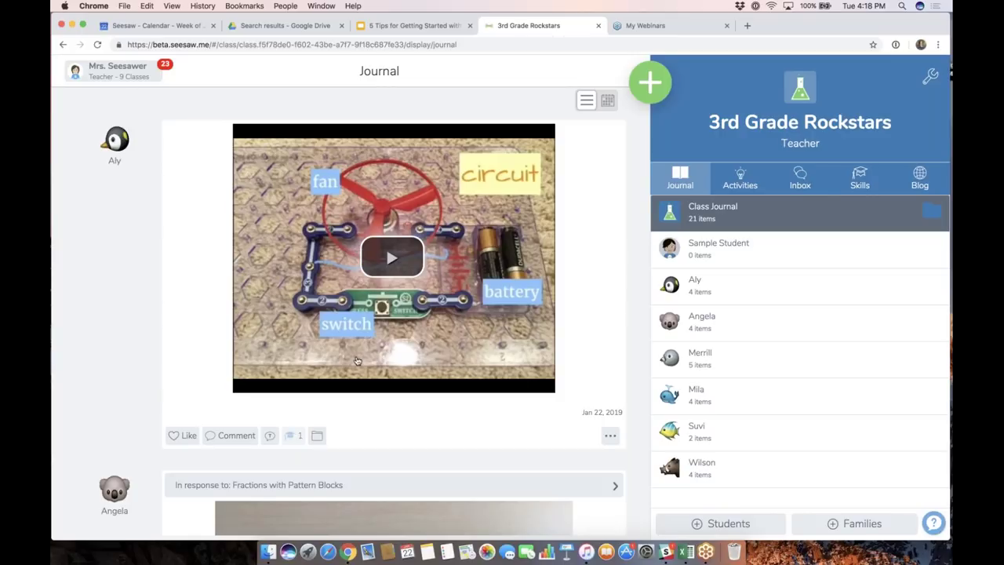
# Scroll the journal, then switch back to the '5 Tips' presentation tab
pyautogui.scroll(-5, 357, 360)
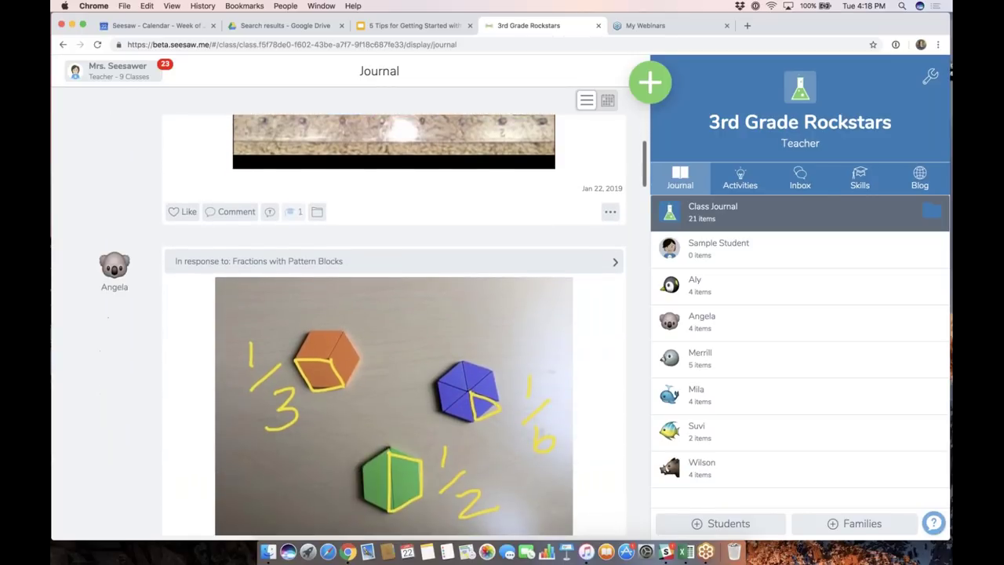
pyautogui.scroll(-2, 392, 326)
pyautogui.scroll(3, 392, 326)
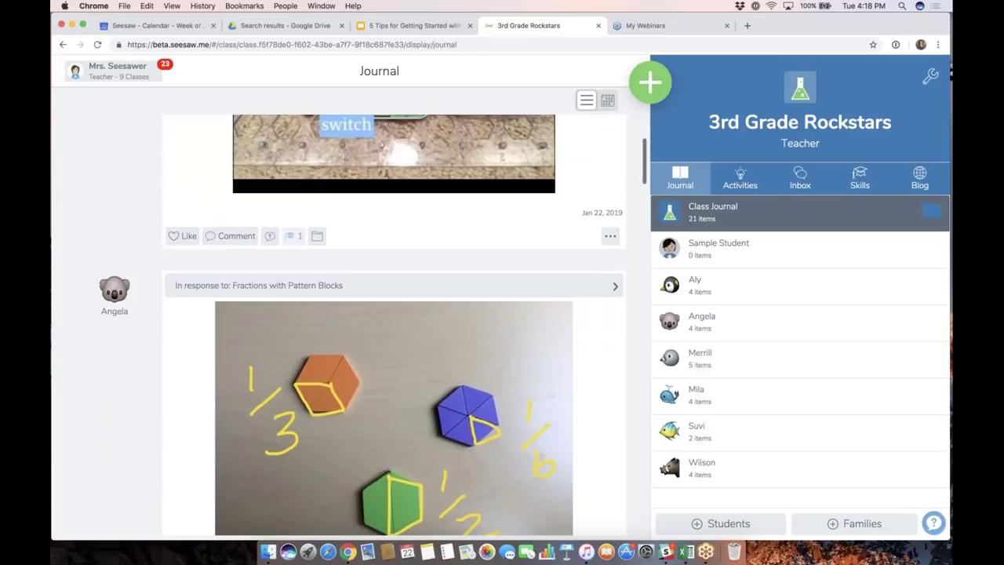
pyautogui.scroll(4, 392, 325)
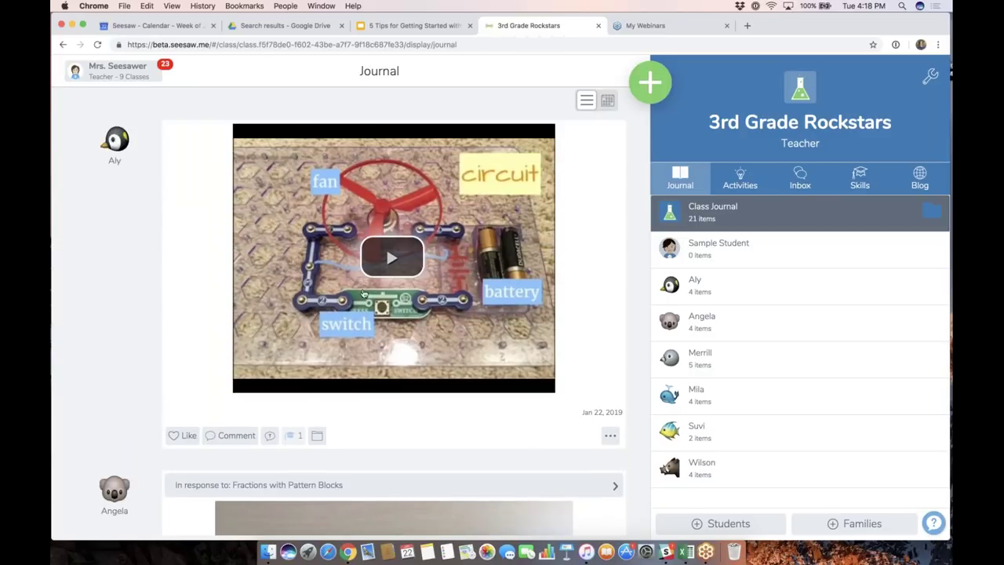
pyautogui.hotkey('ctrl', 'shift', 'Tab')
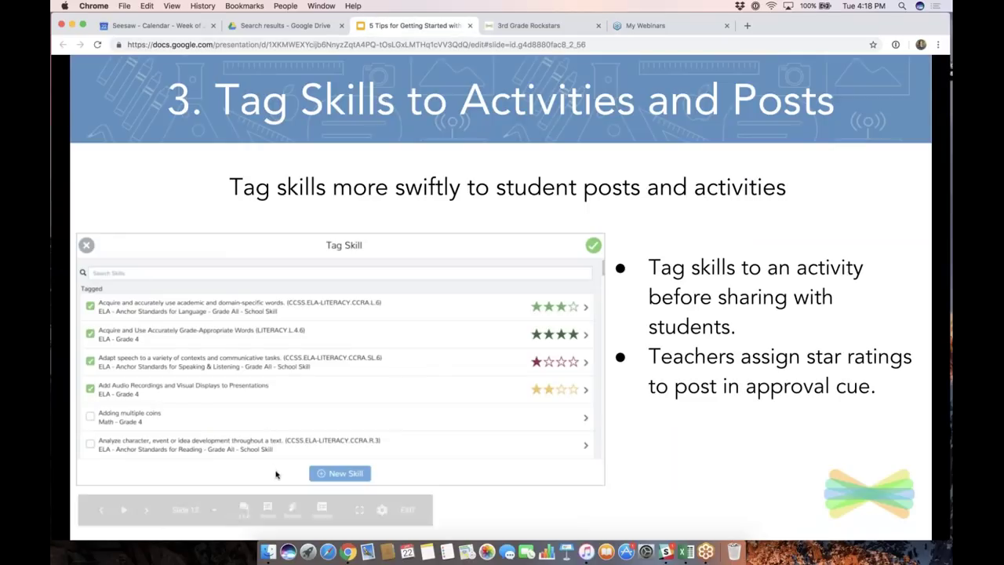
# Advance to slide 13, 'Filter Skills by Student, Skill & More', and return to the 3rd Grade Rockstars tab
pyautogui.click(147, 510)
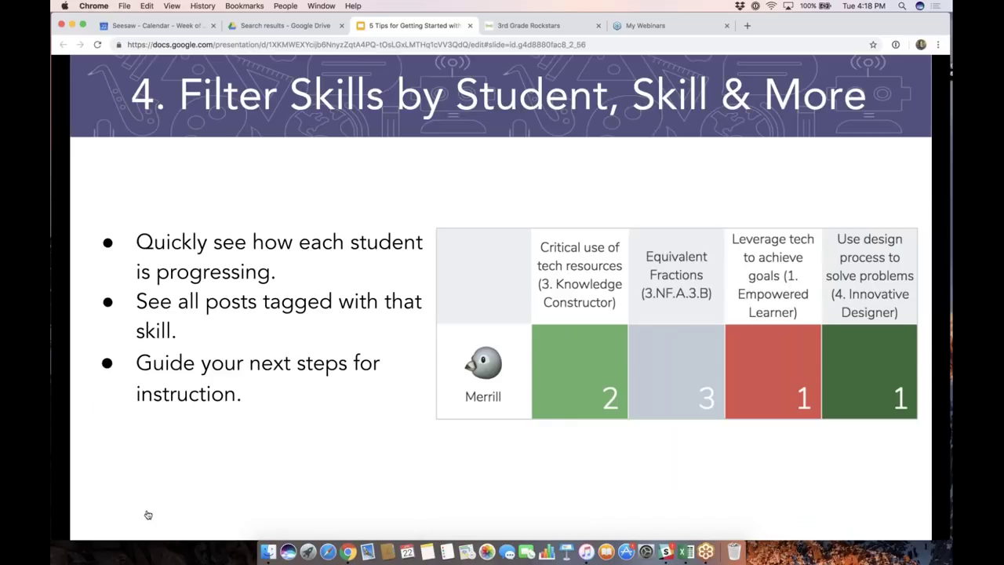
pyautogui.click(523, 26)
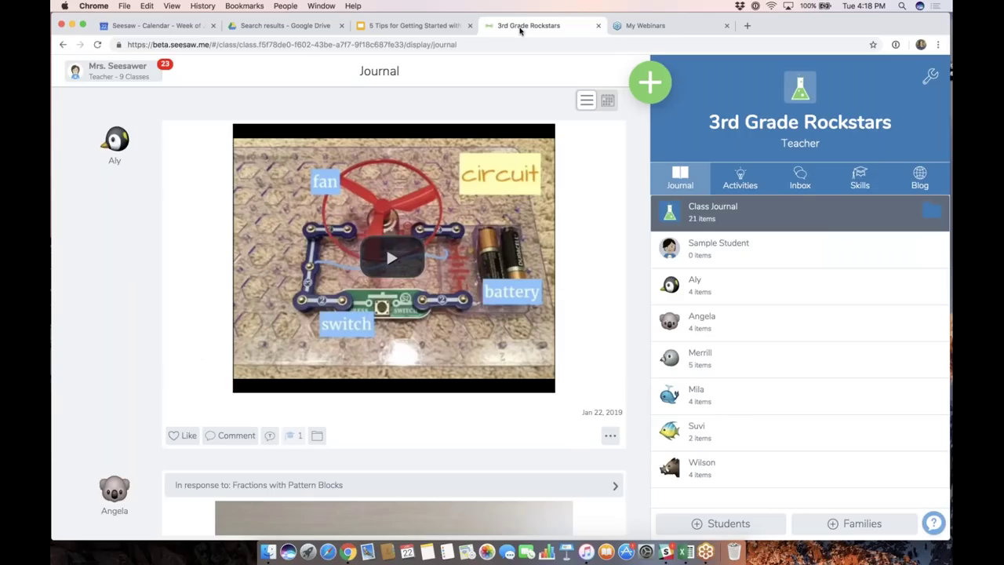
# Open the Skills grid, filter to Equivalent Fractions, then clear it to show all five skills
pyautogui.click(866, 183)
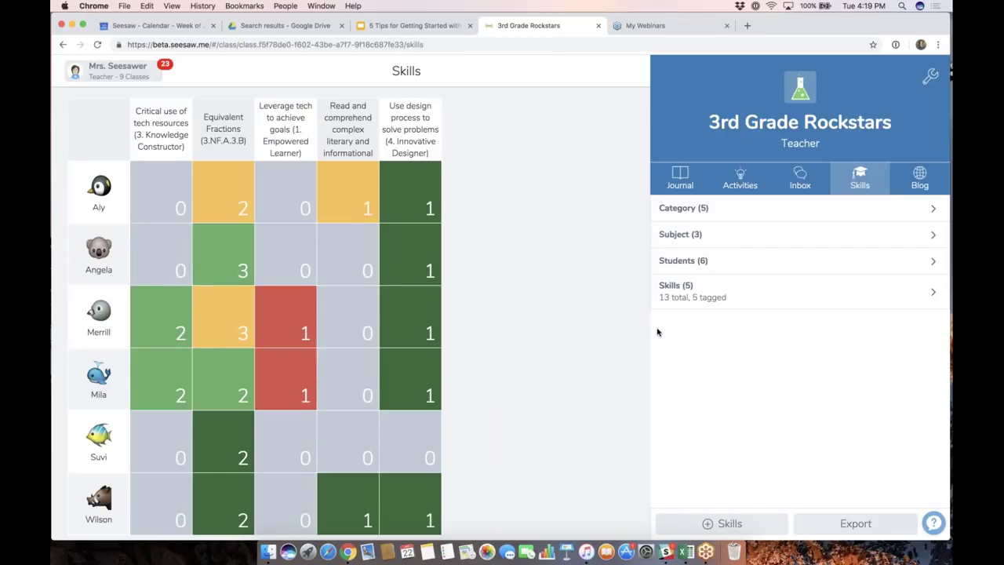
pyautogui.click(935, 296)
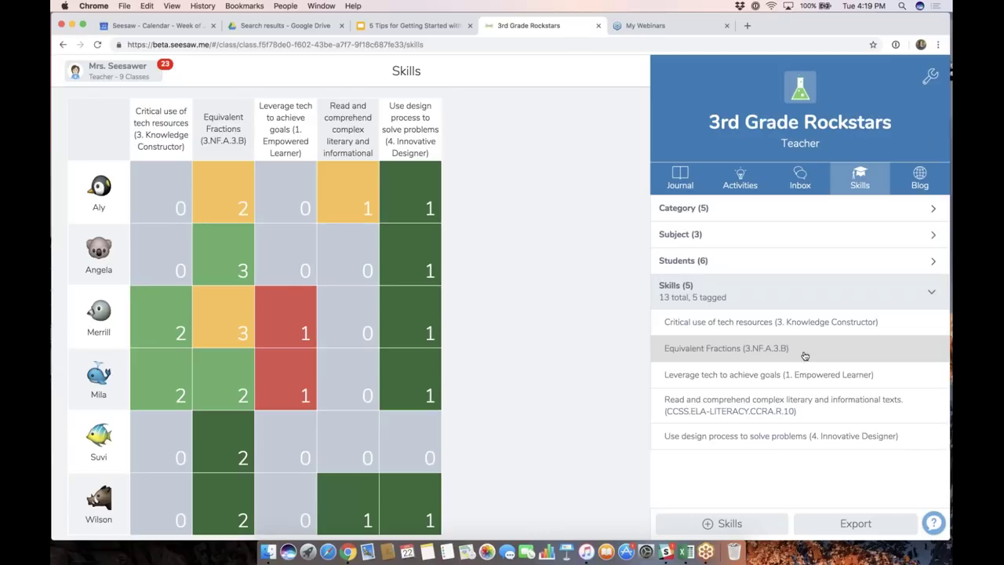
pyautogui.click(674, 354)
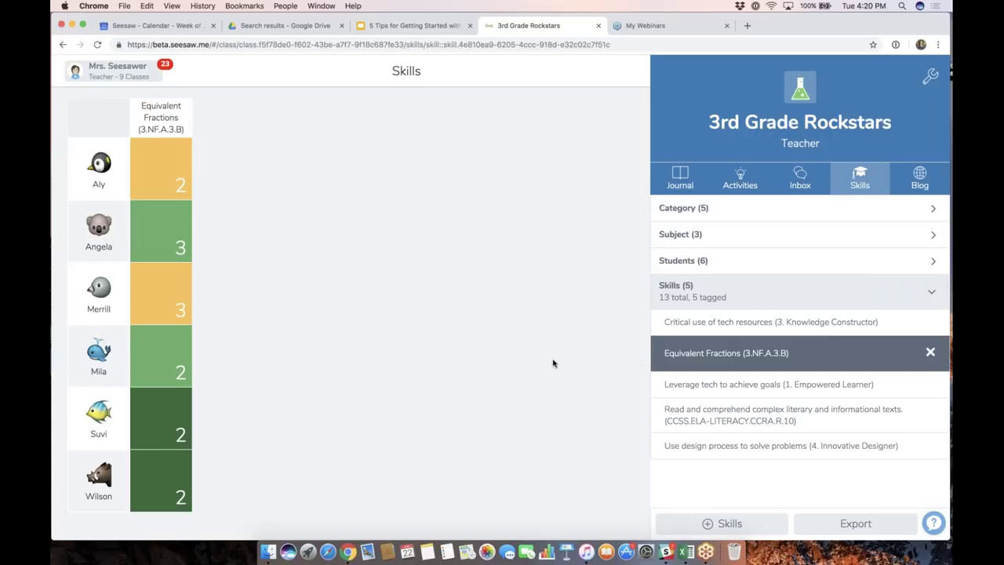
pyautogui.click(931, 354)
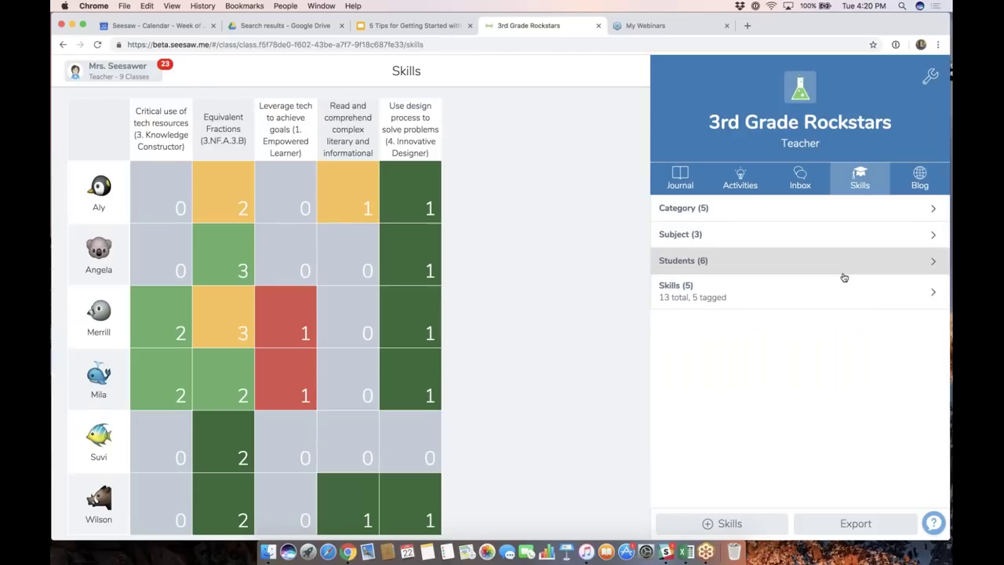
pyautogui.click(933, 264)
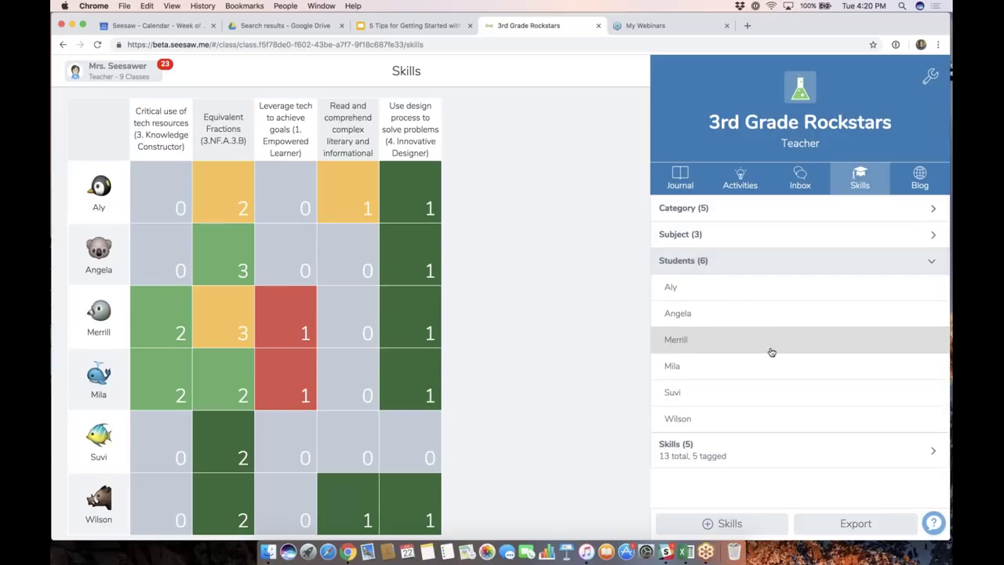
pyautogui.click(759, 370)
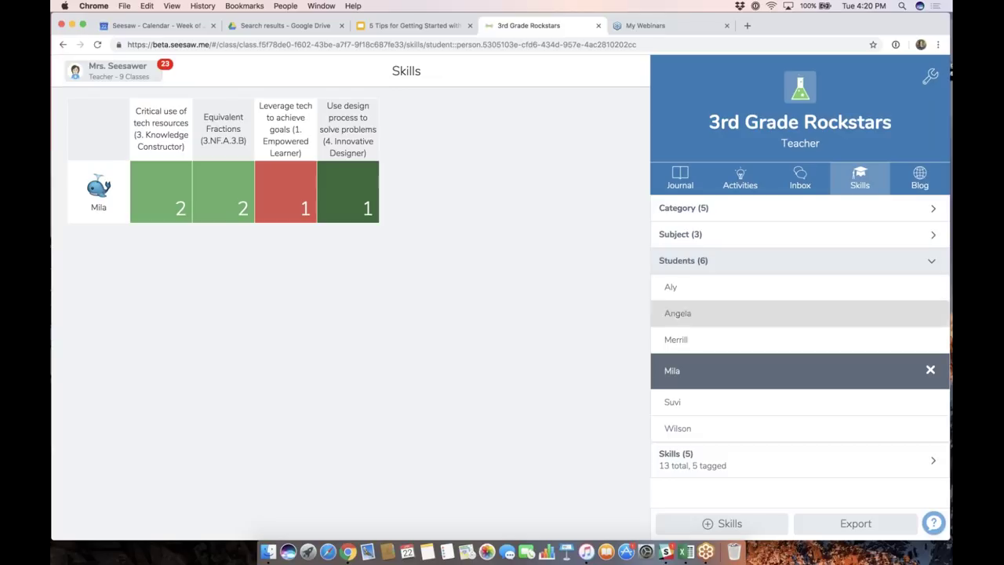
pyautogui.click(928, 368)
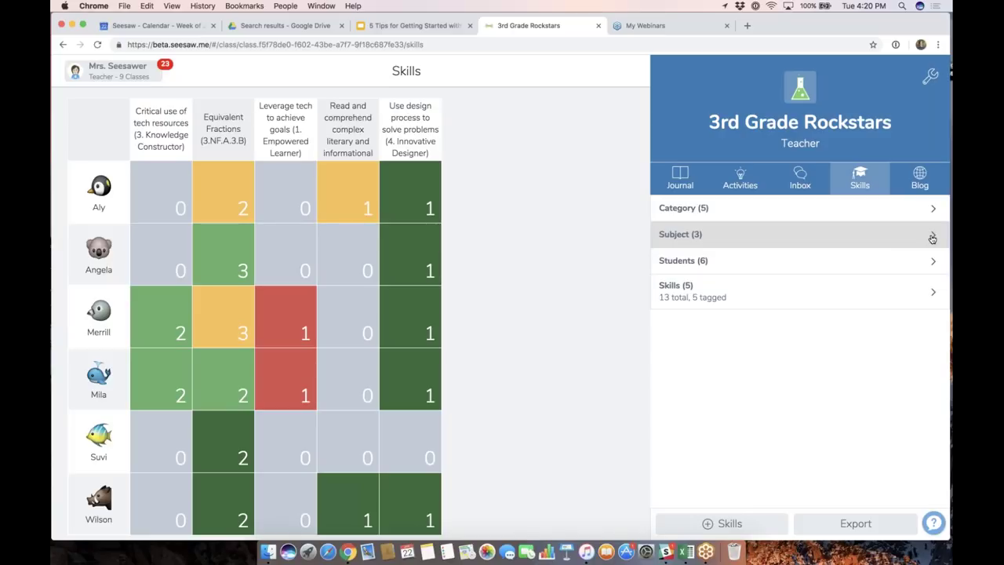
pyautogui.click(931, 238)
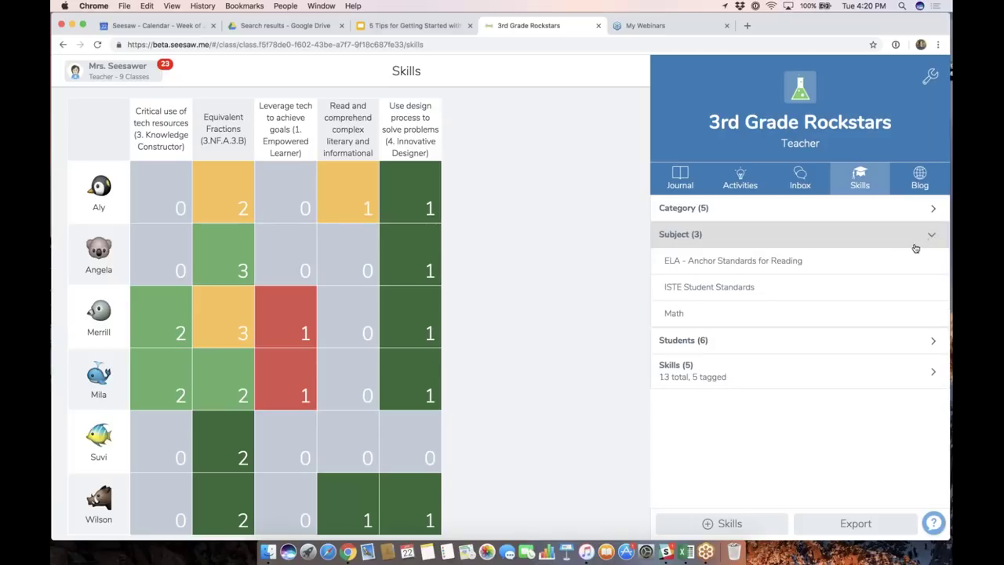
pyautogui.click(689, 316)
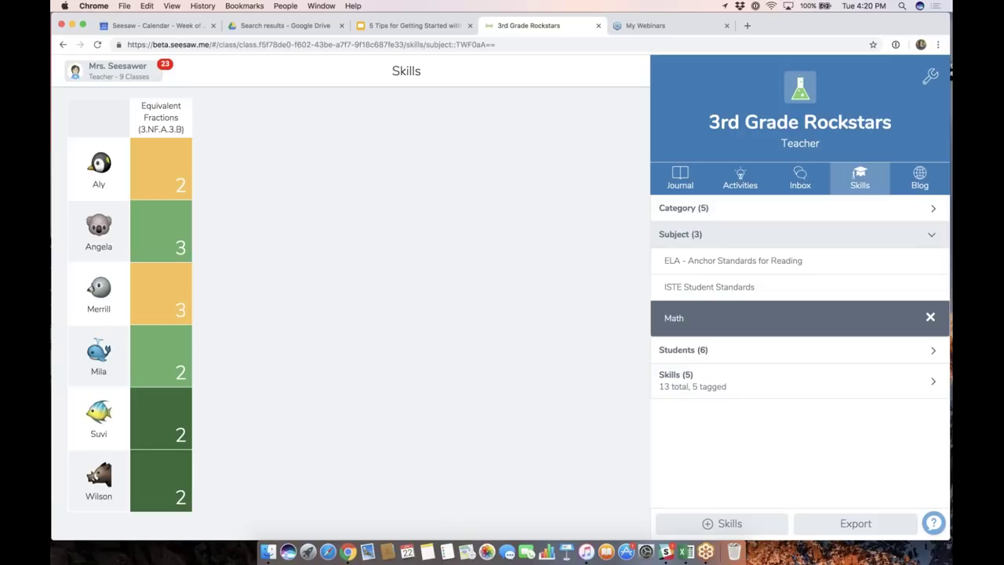
pyautogui.click(929, 317)
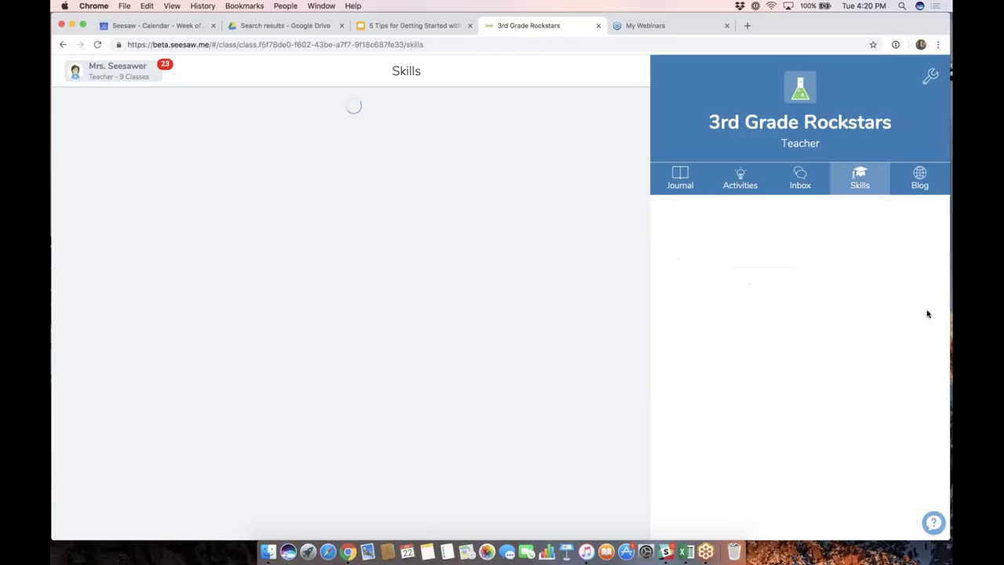
pyautogui.click(932, 210)
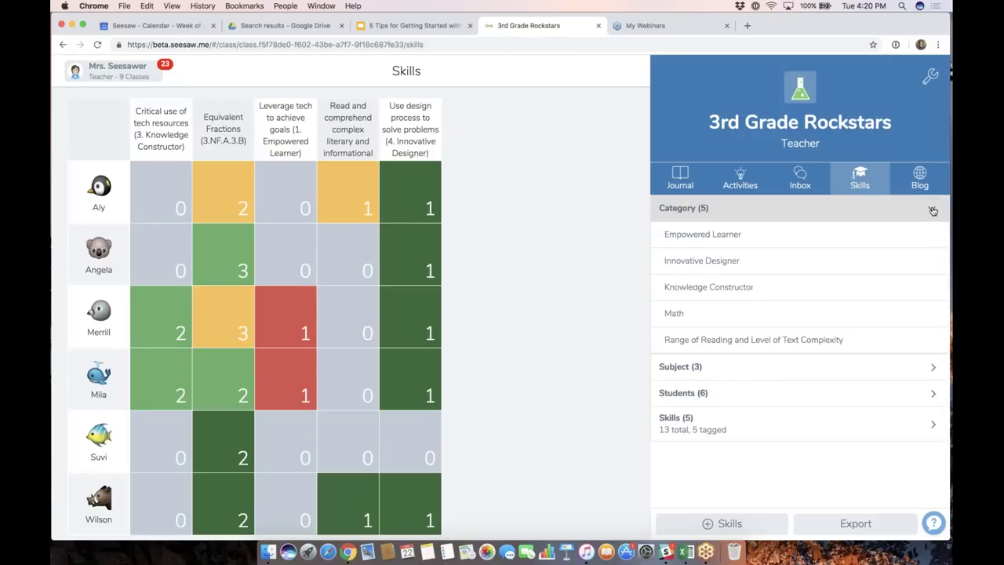
pyautogui.click(782, 266)
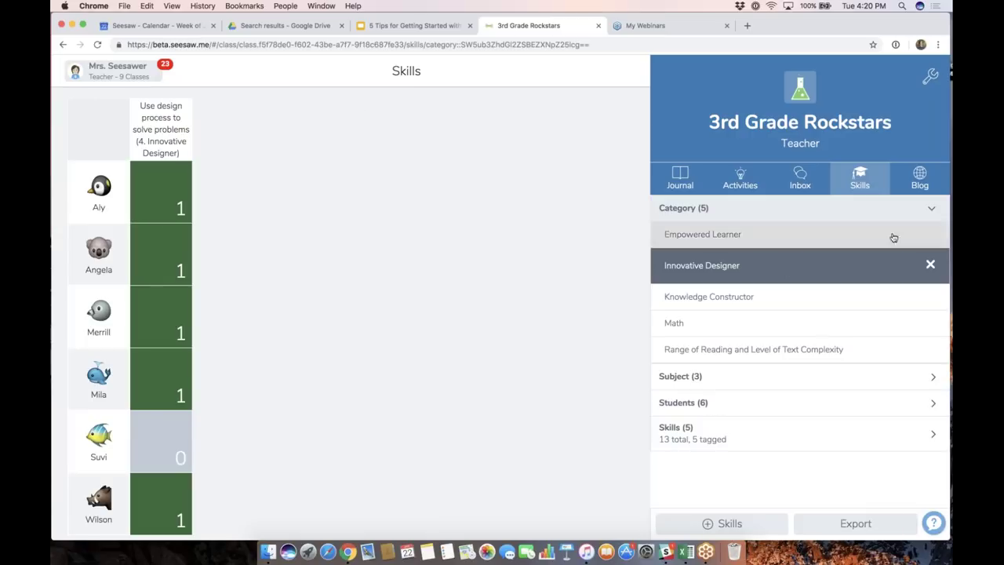
pyautogui.click(930, 265)
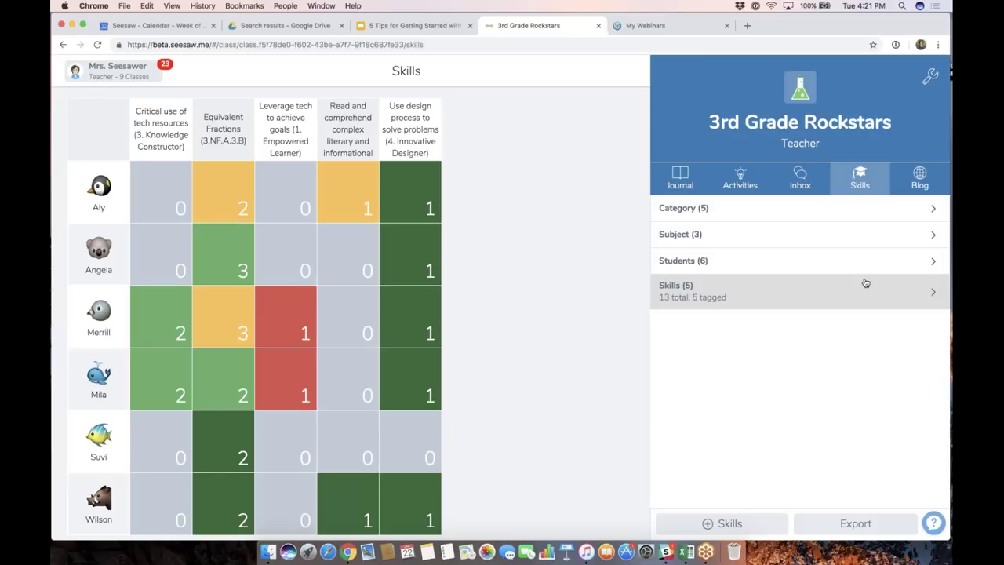
# Filter the skills grid to show only the fish-avatar student's Math skills
pyautogui.click(930, 261)
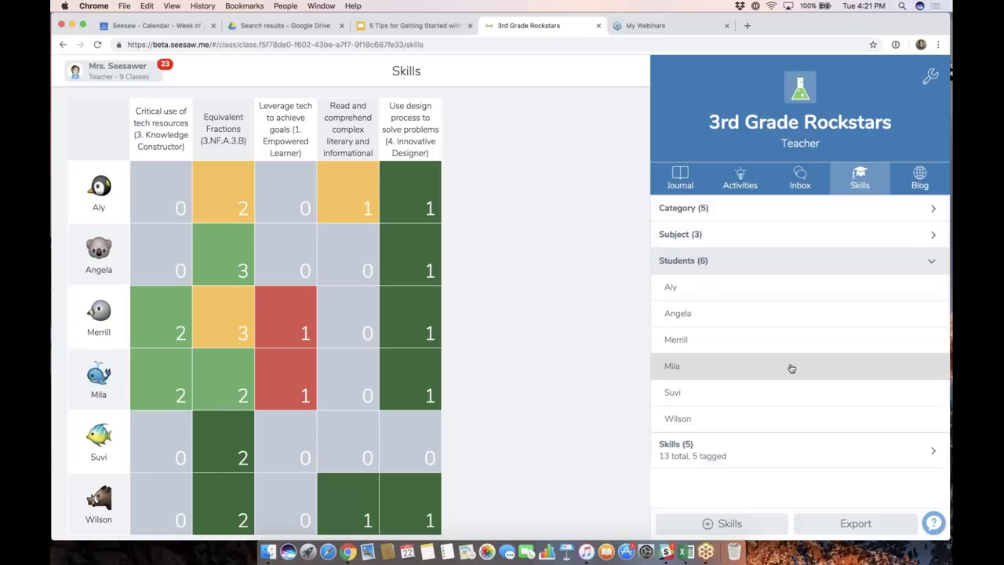
pyautogui.click(714, 397)
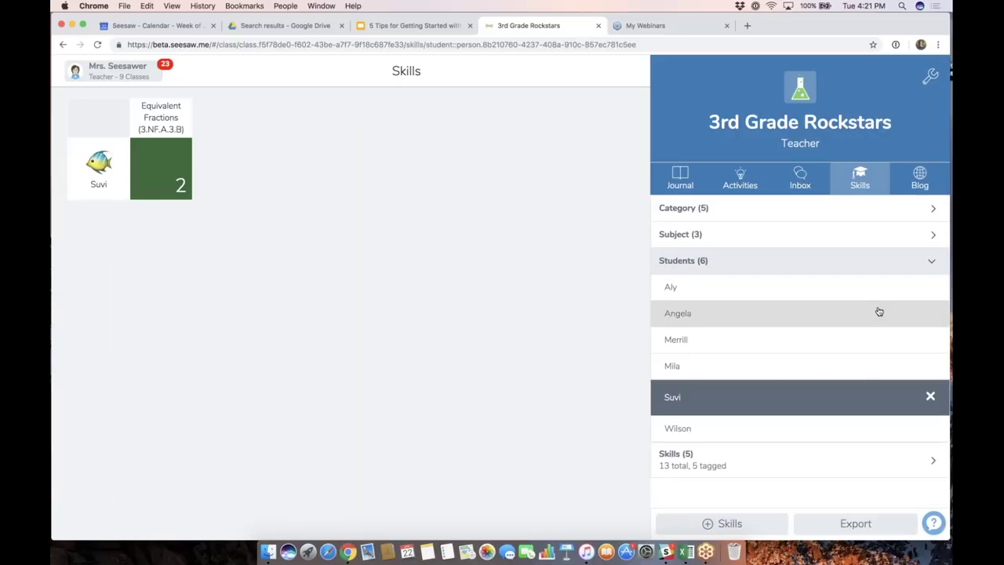
pyautogui.click(932, 234)
pyautogui.click(749, 314)
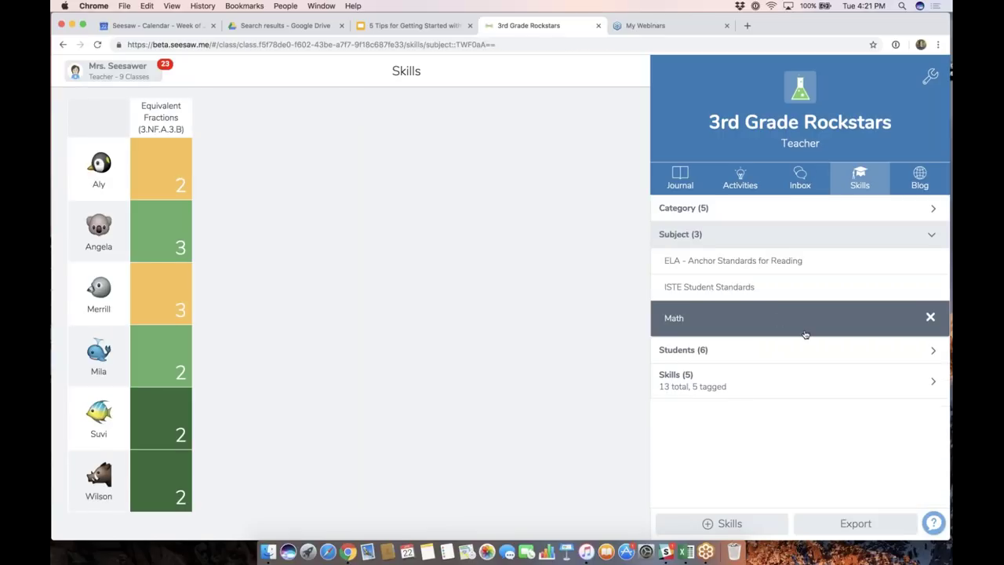
# Clear the Math filter and advance the presentation to the 'Add Skills in Bulk' slide
pyautogui.click(931, 319)
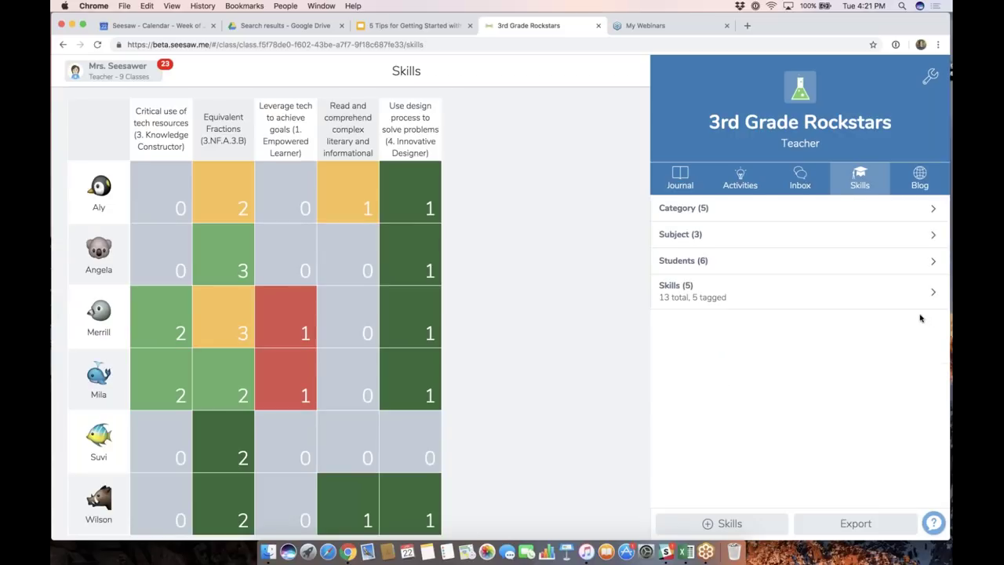
pyautogui.click(418, 28)
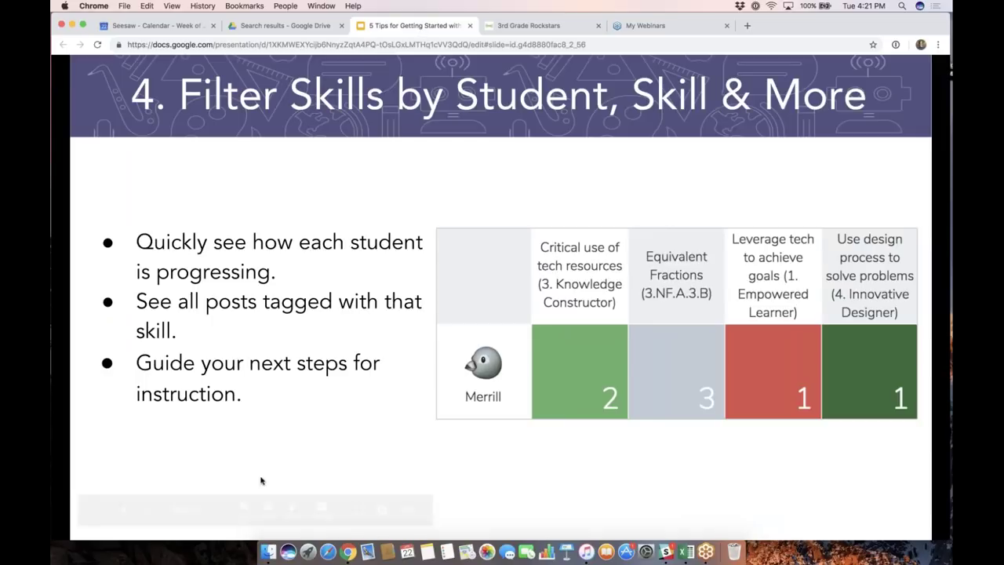
pyautogui.click(146, 511)
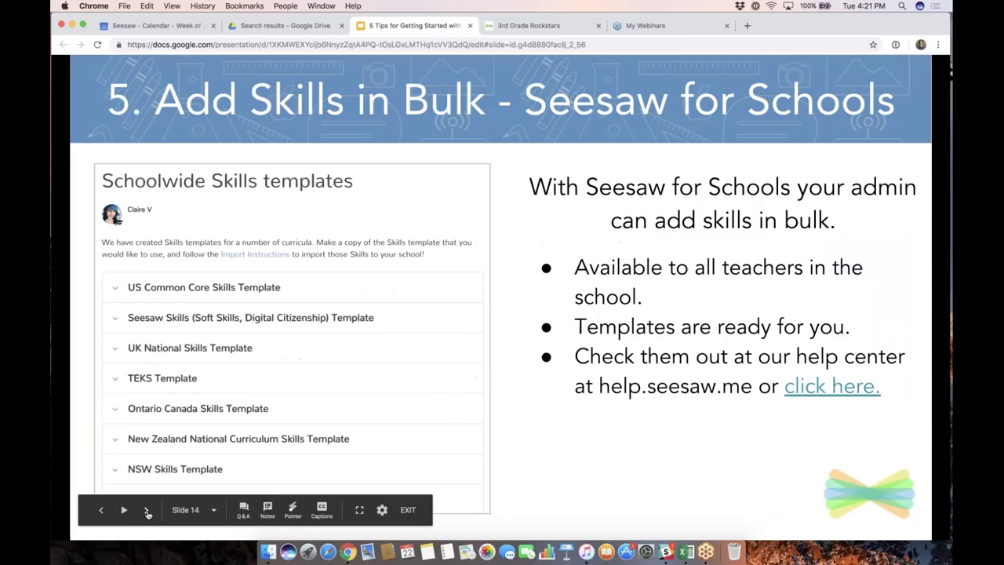